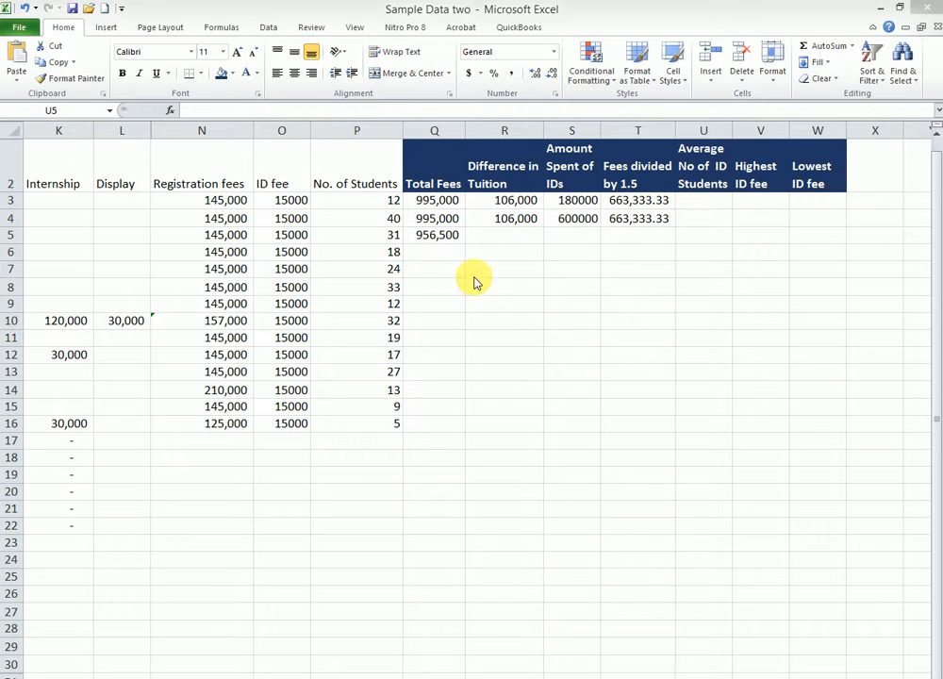
Fill the Total Fees formula from Q5 down to Q16 and widen column Q to show all totals
left_click(445, 235)
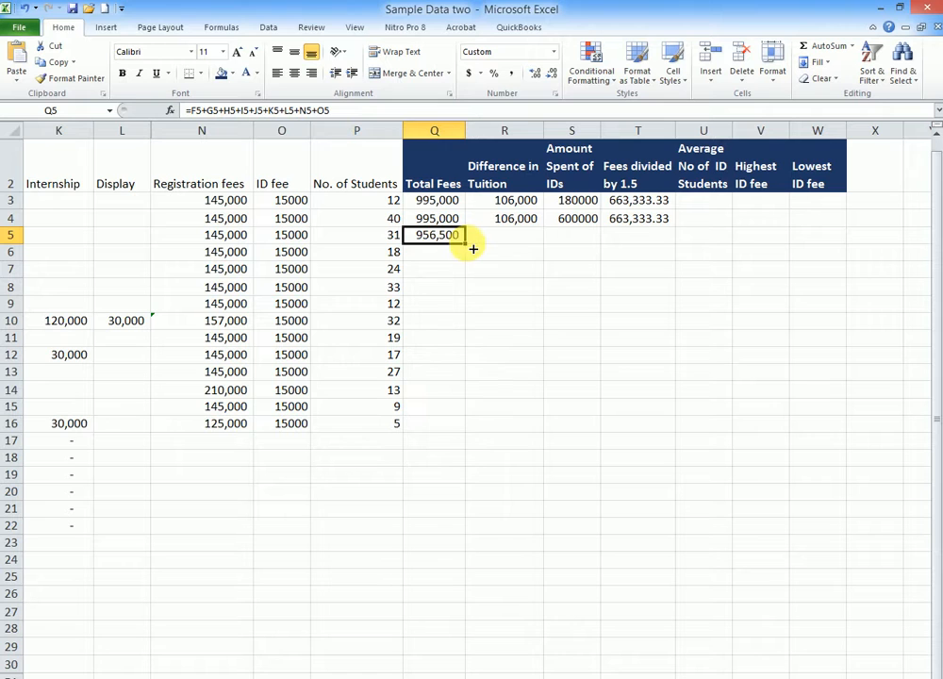
double_click(467, 243)
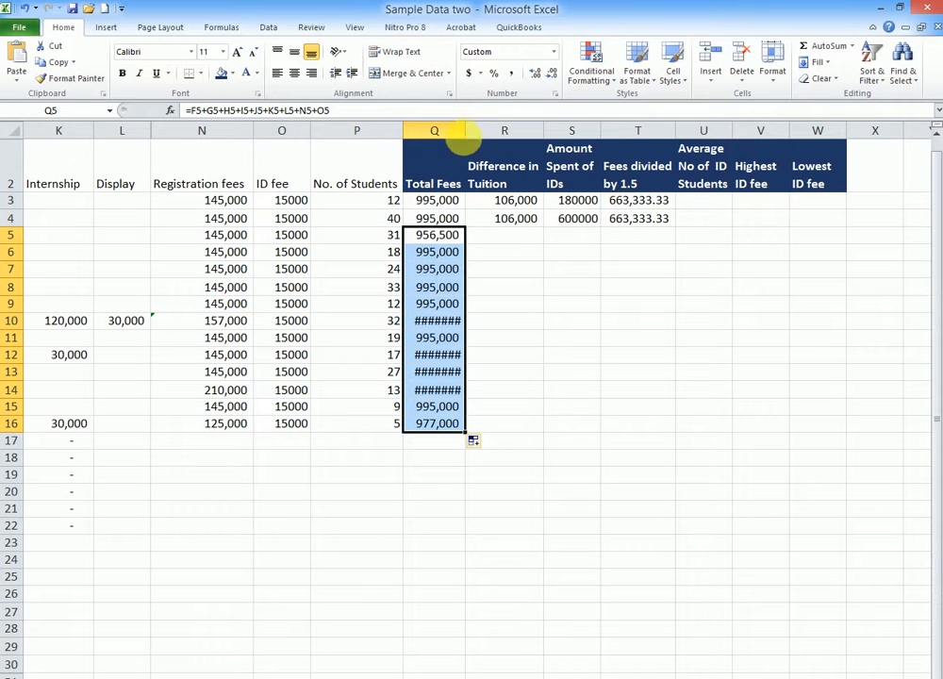
left_click_drag(464, 130, 477, 138)
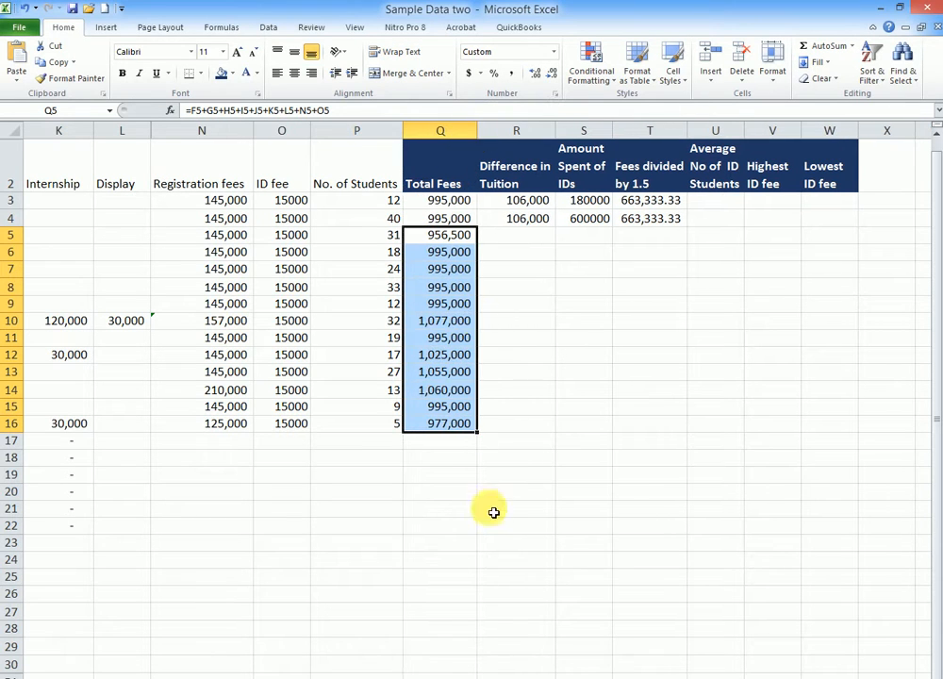
left_click(534, 219)
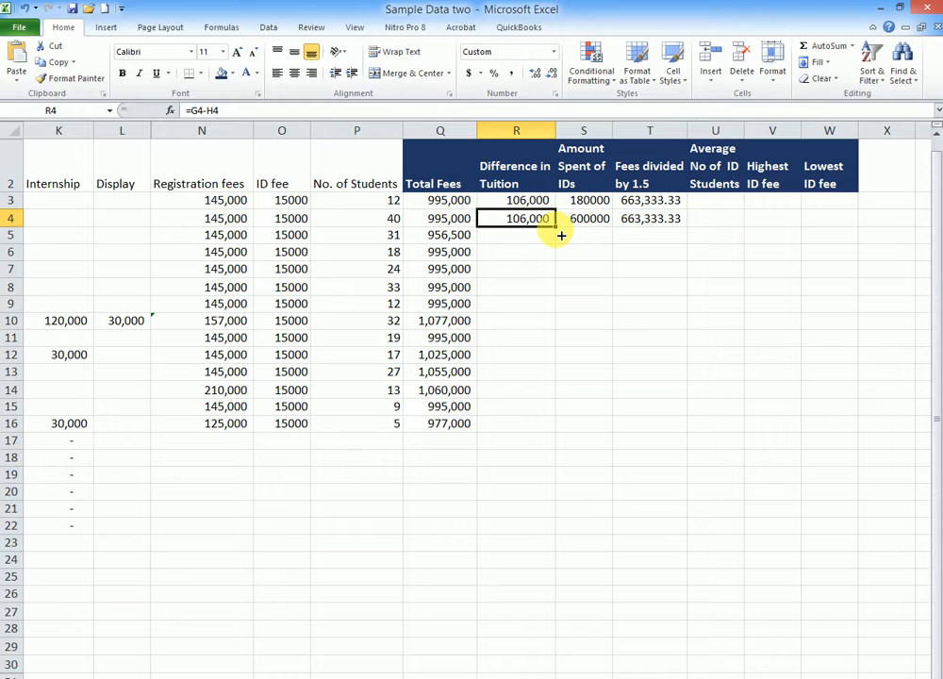
Fill the Difference in Tuition, Amount Spent of IDs and Fees/1.5 formulas down to row 16
double_click(557, 226)
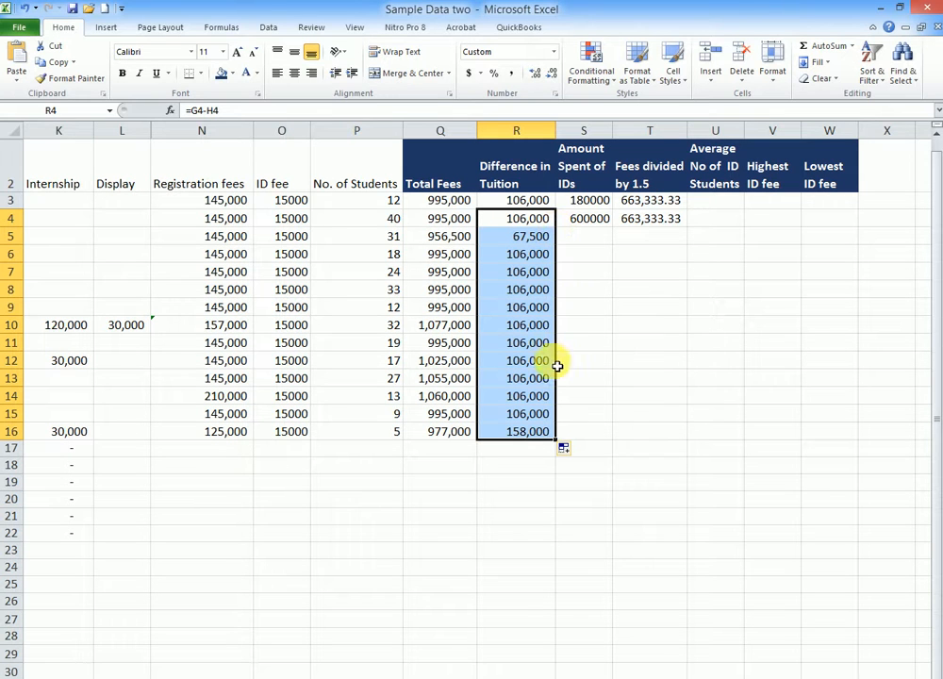
left_click(597, 227)
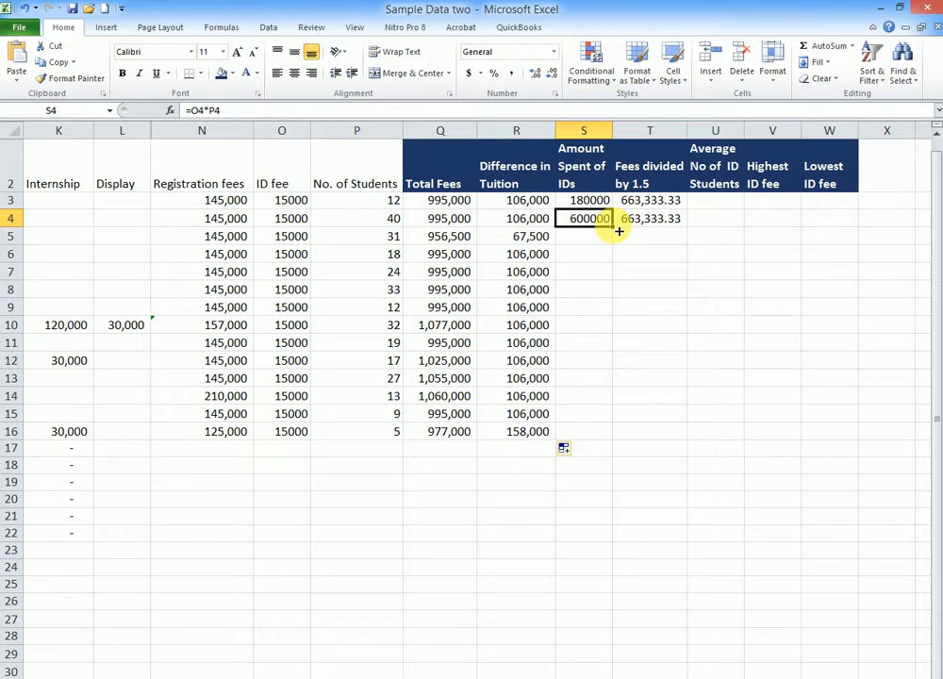
left_click_drag(611, 227, 611, 425)
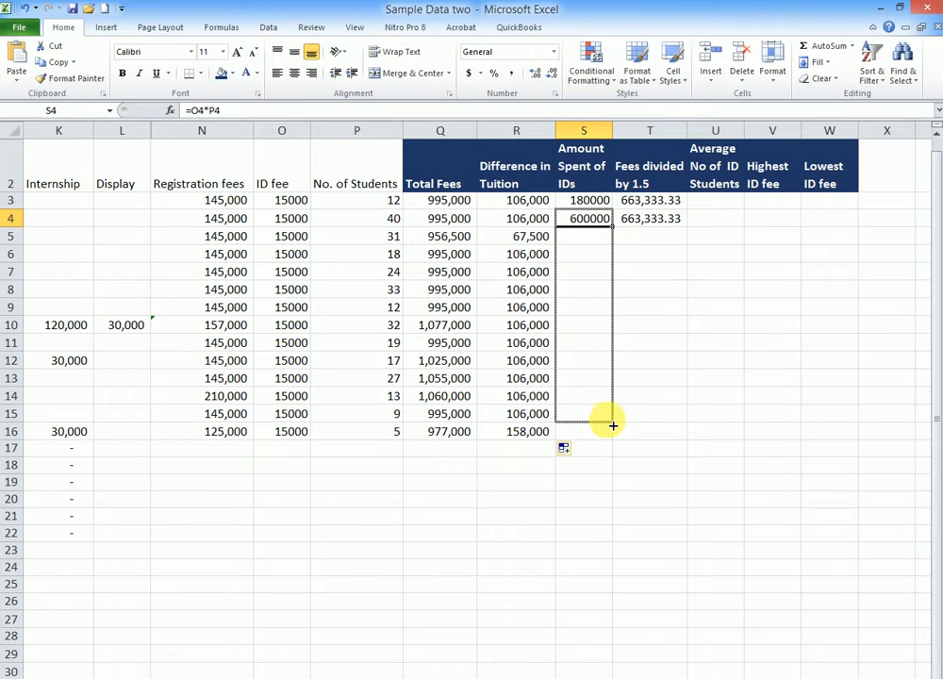
left_click_drag(612, 435, 613, 440)
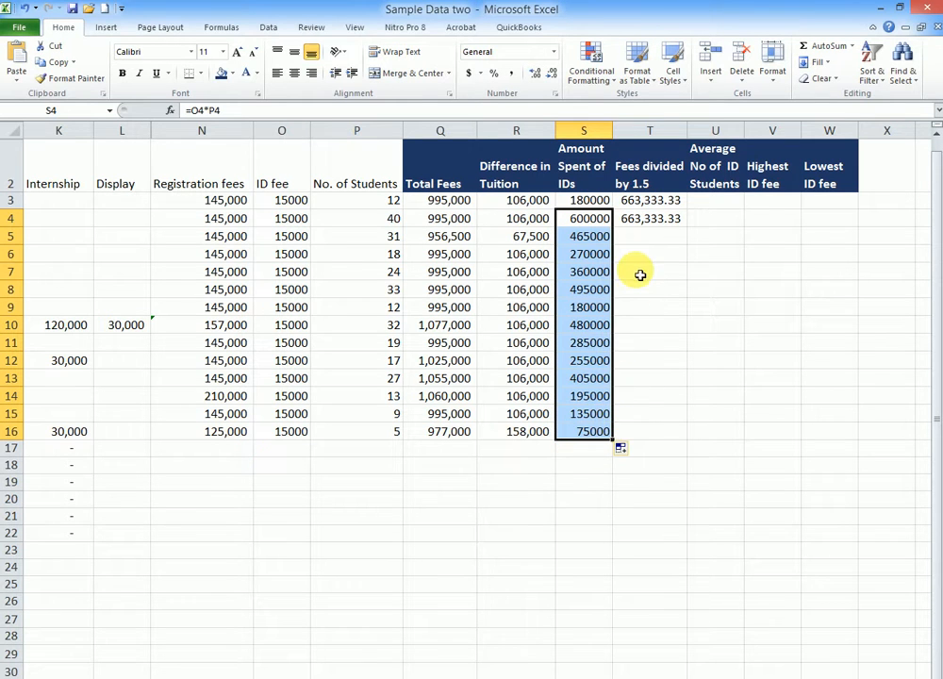
left_click(650, 218)
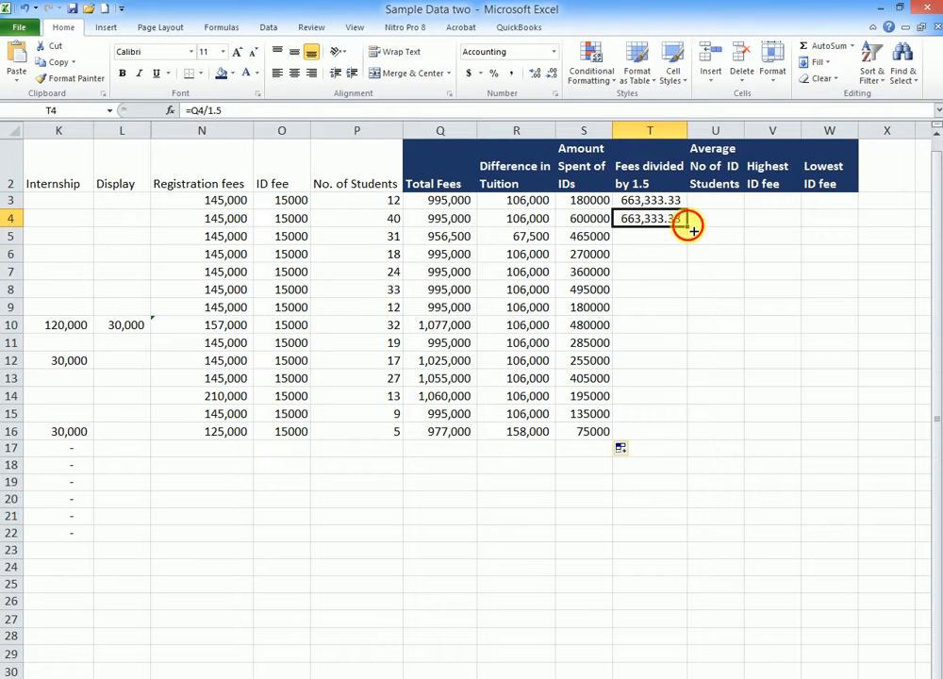
double_click(689, 227)
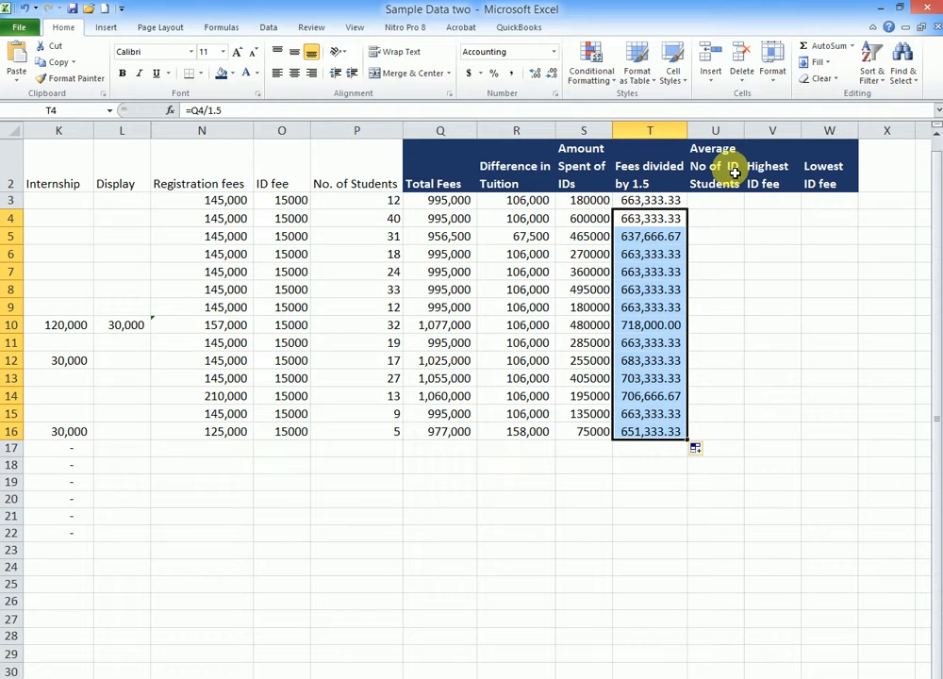
Start an AVERAGE function in U3 from the Insert Function list
left_click(721, 201)
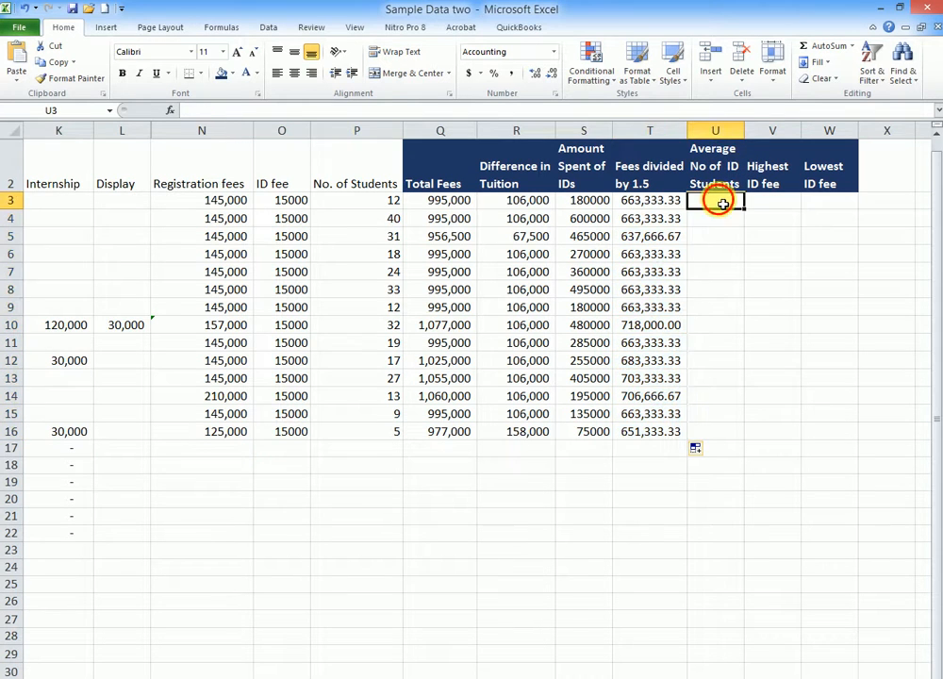
type("=")
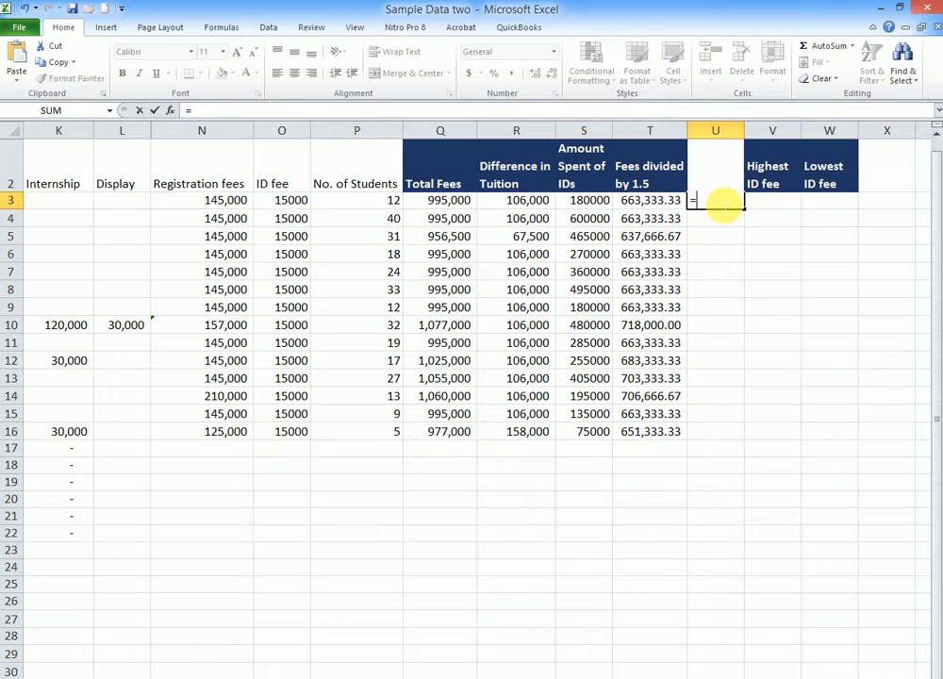
left_click(172, 110)
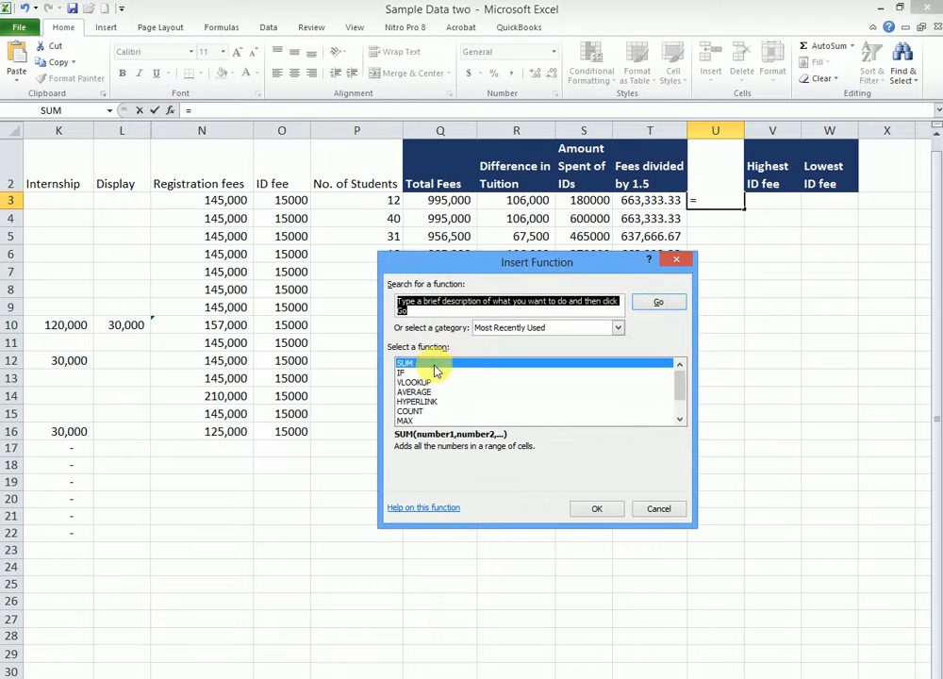
mouse_move(679, 382)
left_mouse_down()
mouse_move(681, 396)
mouse_move(680, 369)
left_mouse_up()
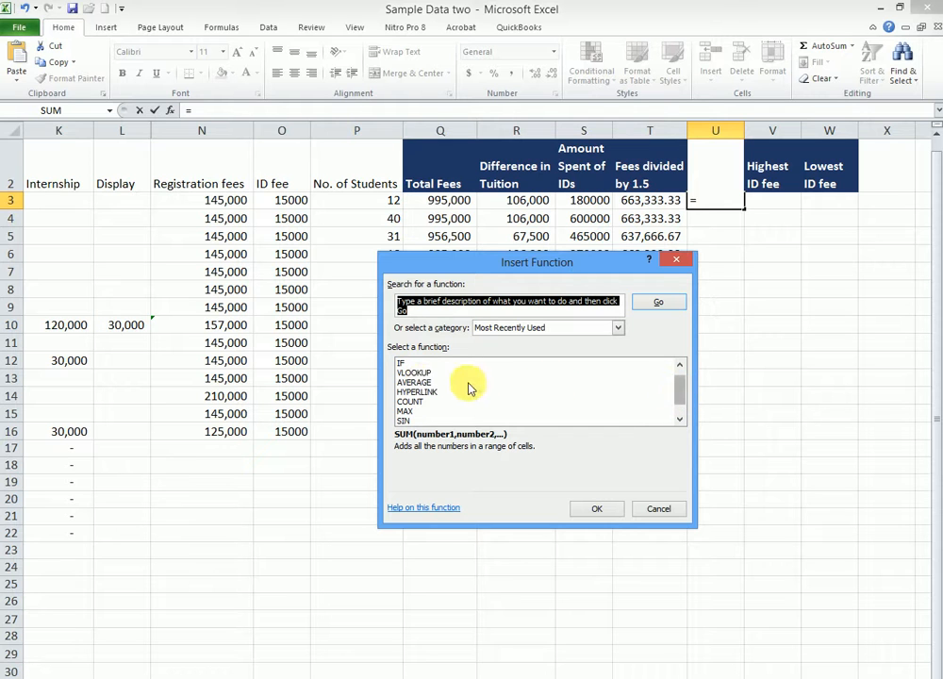
left_click(410, 381)
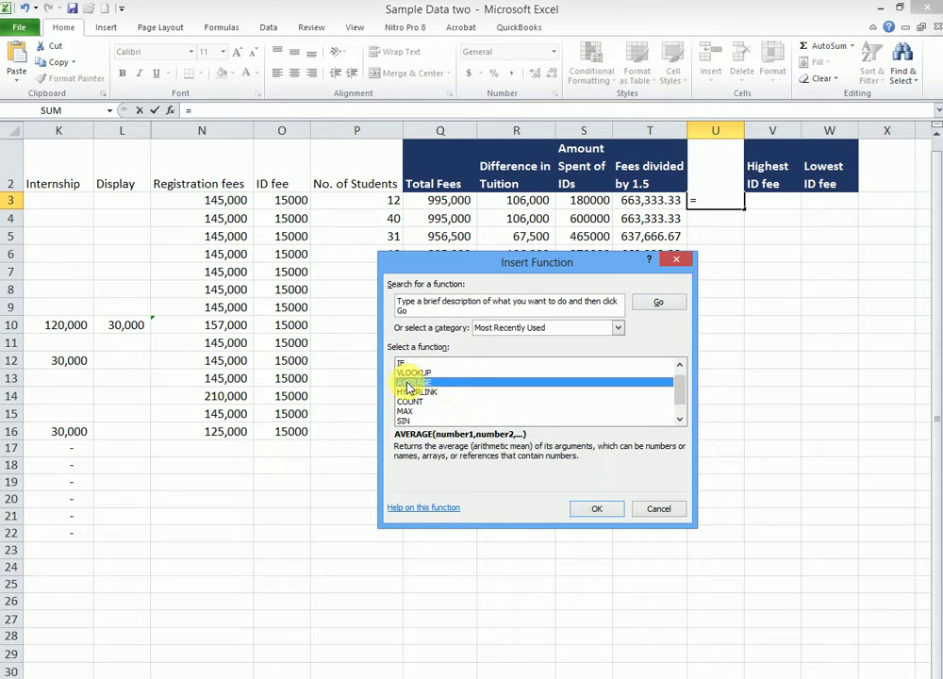
left_click(595, 509)
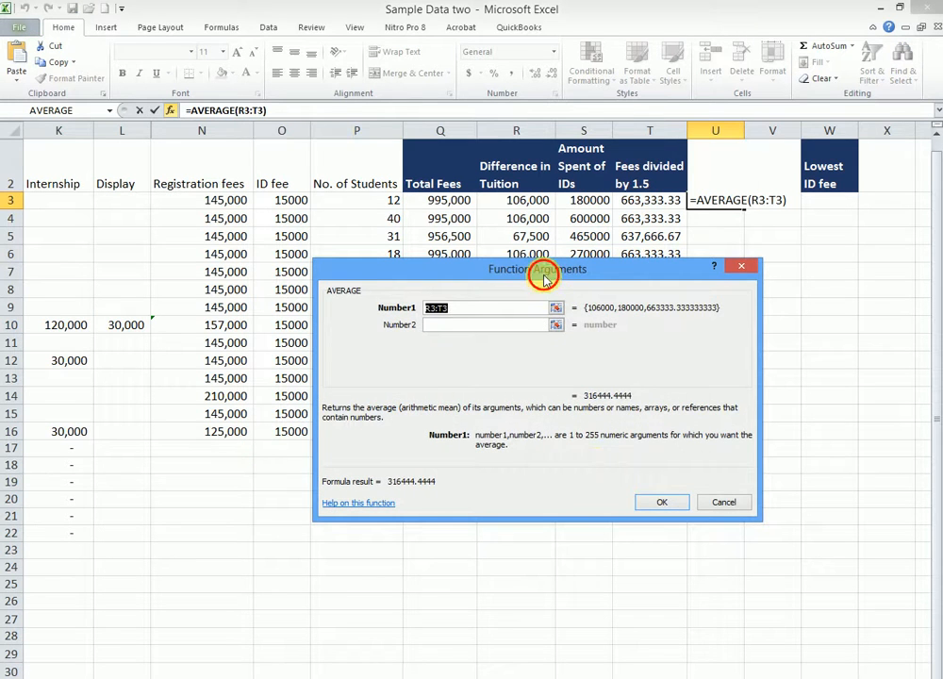
Average the Amount Spent of IDs column in U3, giving 331154
left_click_drag(545, 273, 534, 442)
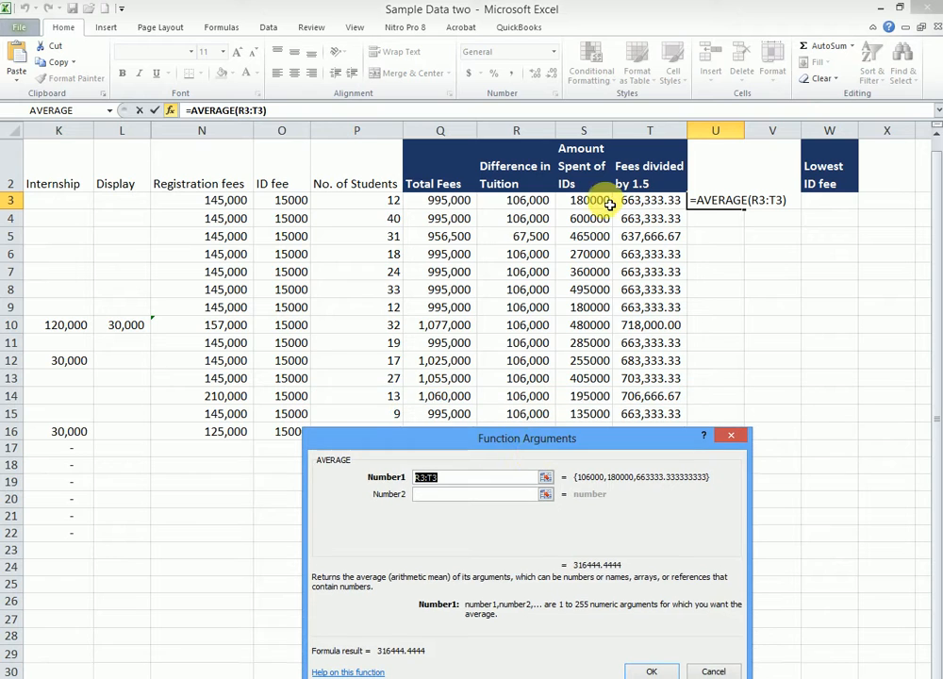
left_click_drag(589, 202, 580, 413)
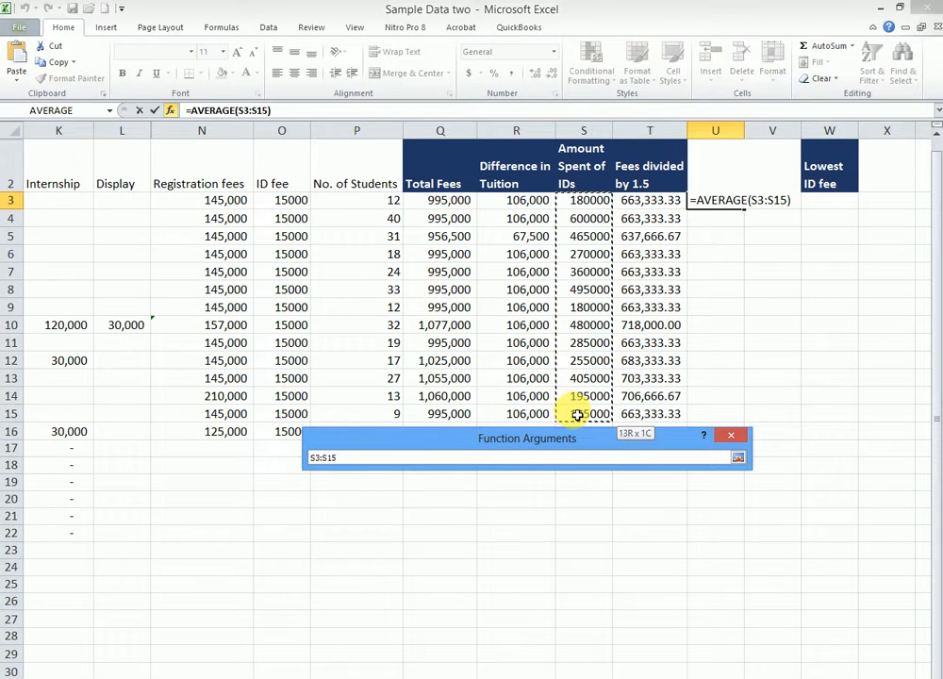
mouse_move(580, 413)
left_mouse_down()
mouse_move(579, 439)
mouse_move(580, 414)
left_mouse_up()
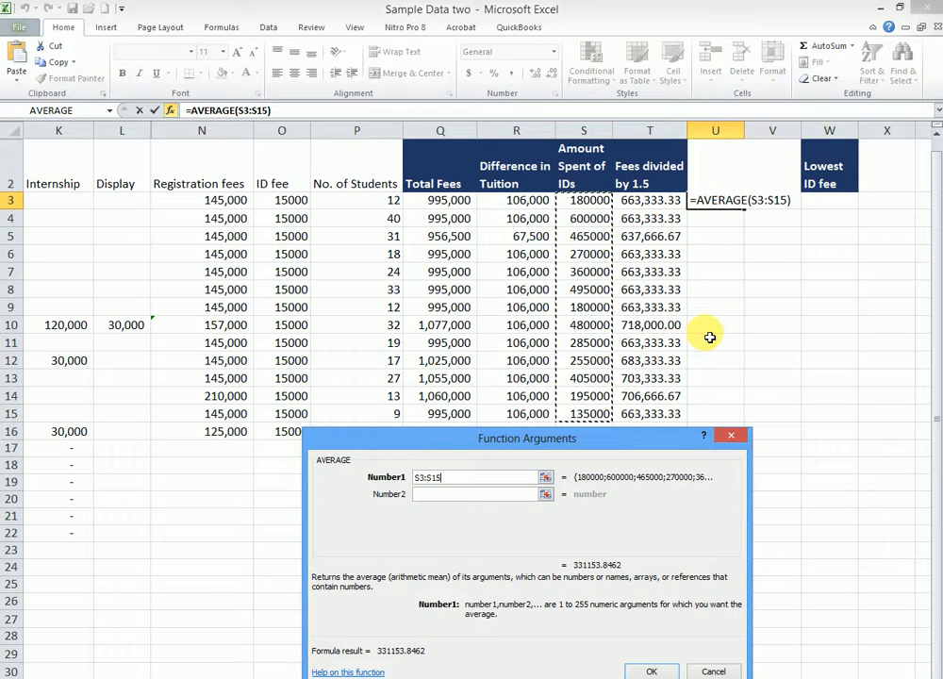
left_click(652, 671)
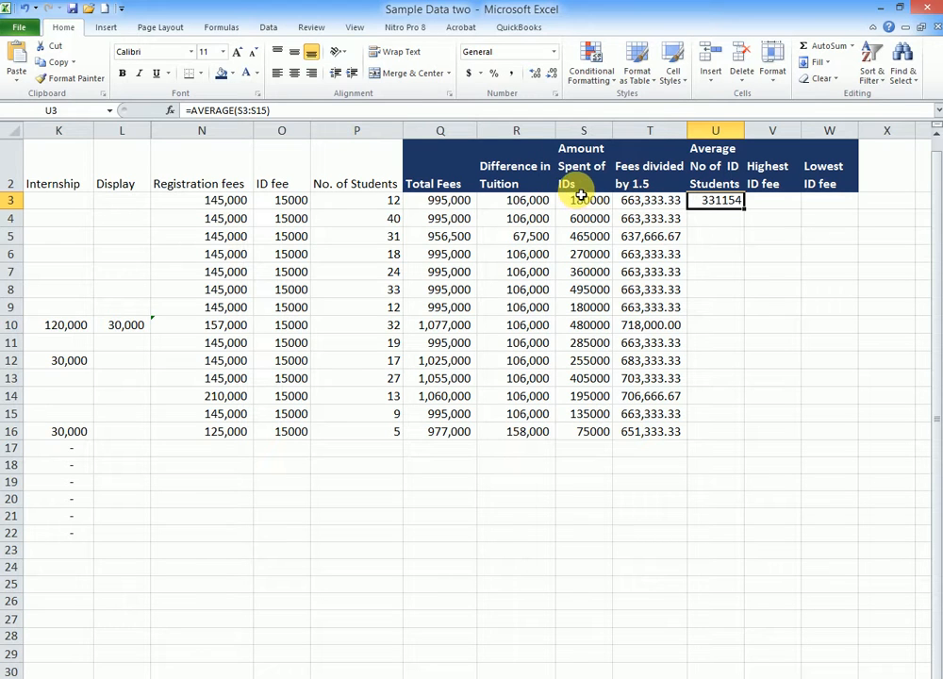
left_click(778, 203)
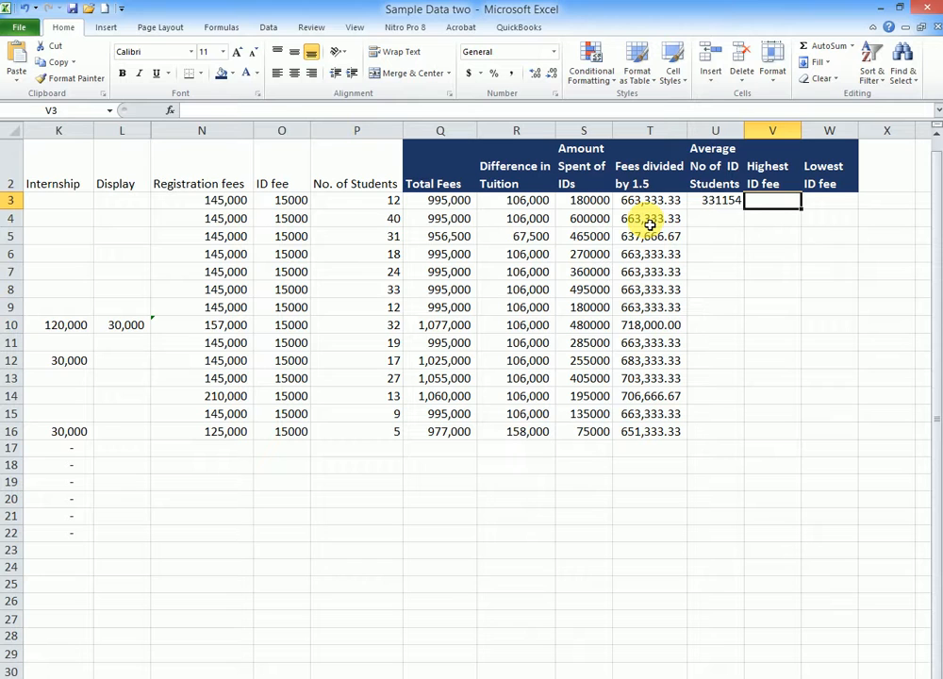
type("=")
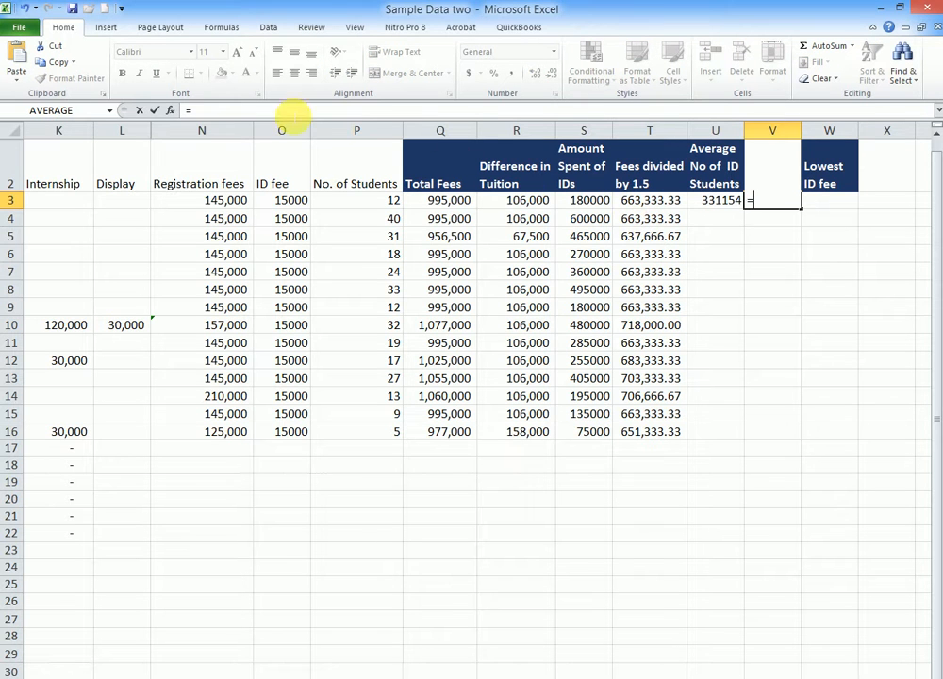
Start a MAX function in V3 from the Insert Function list
left_click(171, 111)
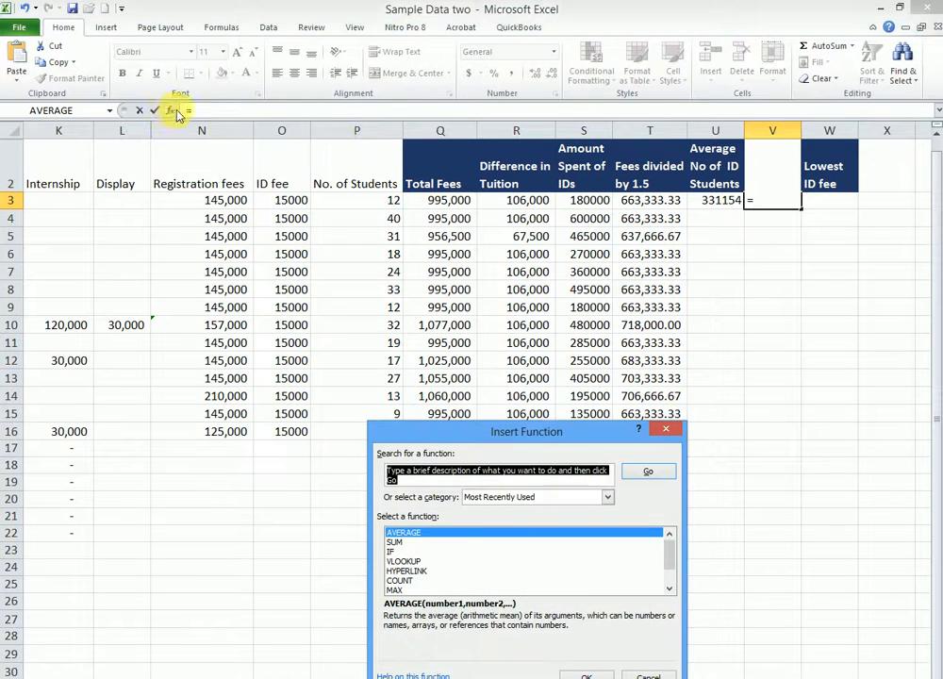
left_click(394, 590)
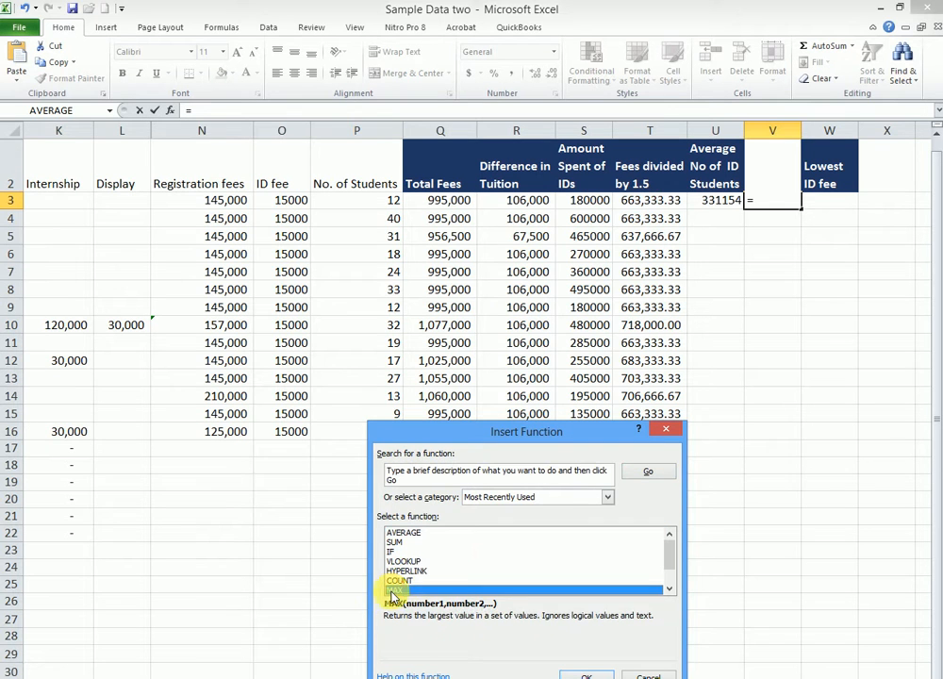
left_click_drag(493, 434, 429, 346)
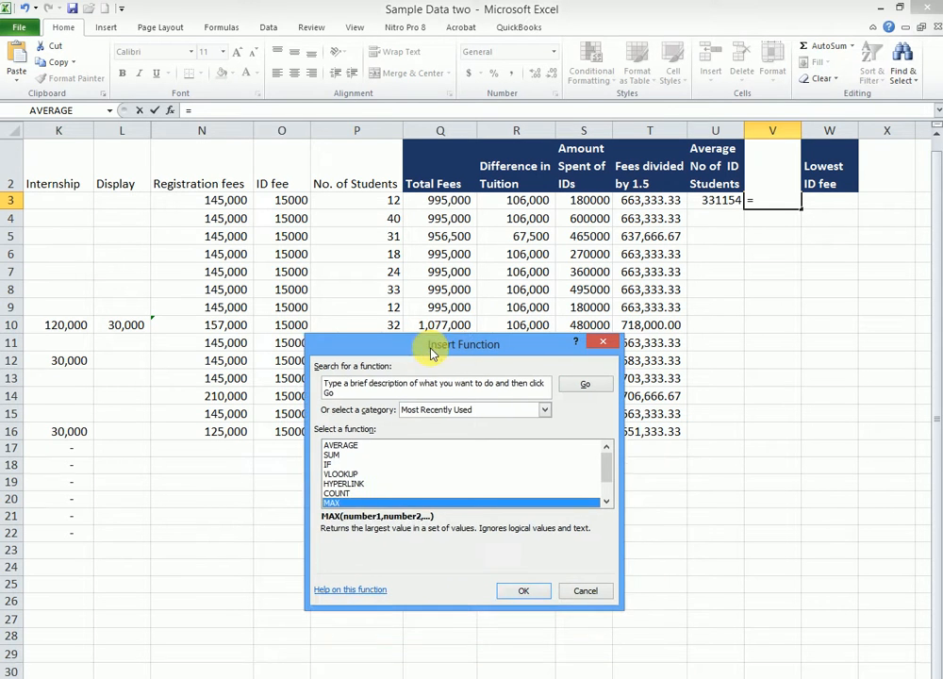
left_click(524, 590)
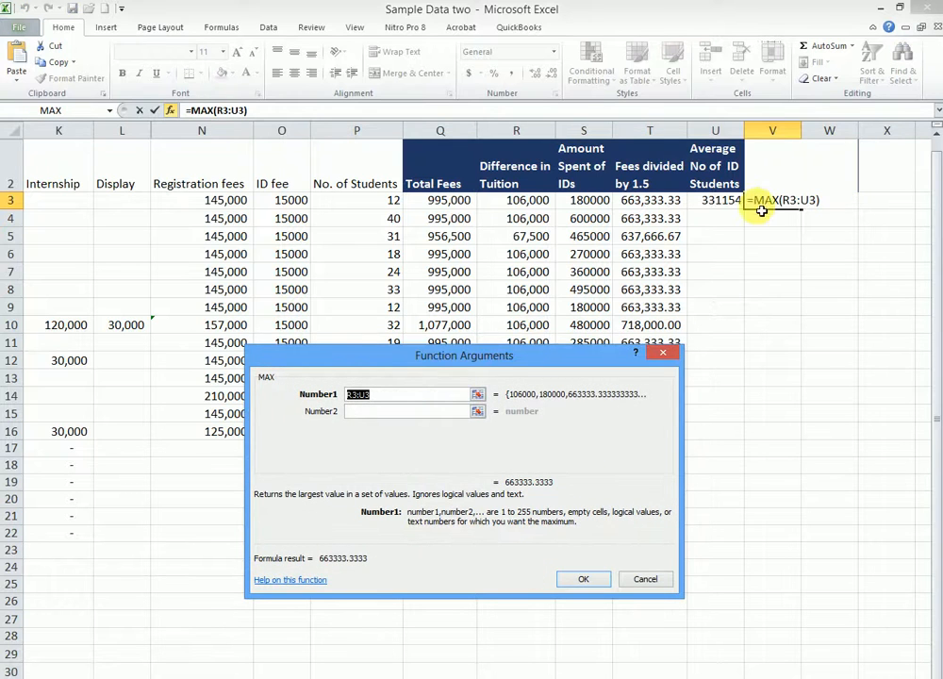
Set the MAX range to S3:S16 so V3 shows the highest ID fee, 600000
left_click_drag(516, 356, 521, 399)
left_click_drag(527, 439, 520, 507)
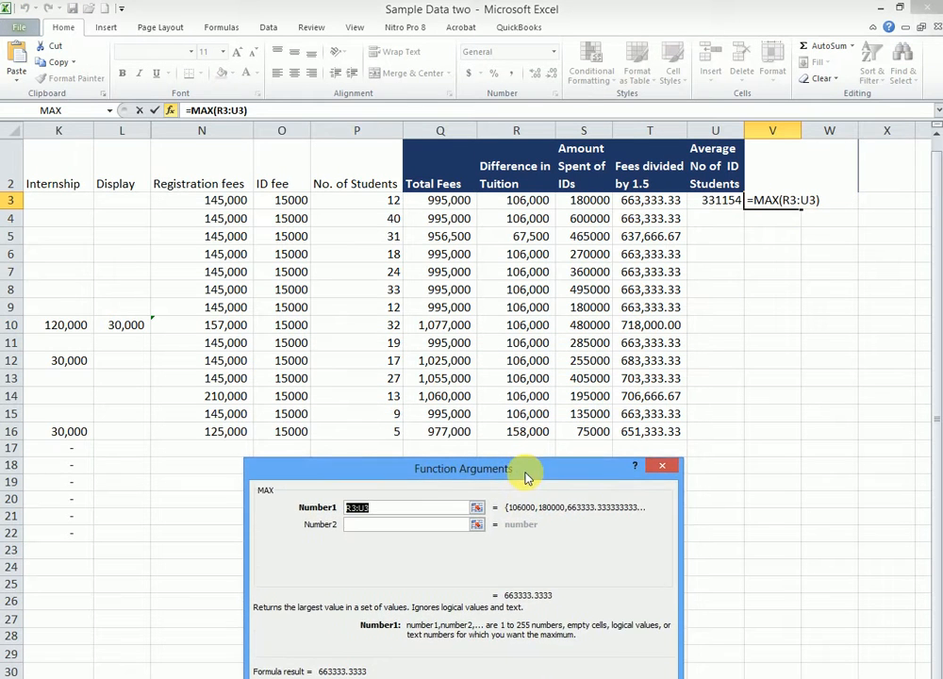
left_click_drag(594, 203, 577, 432)
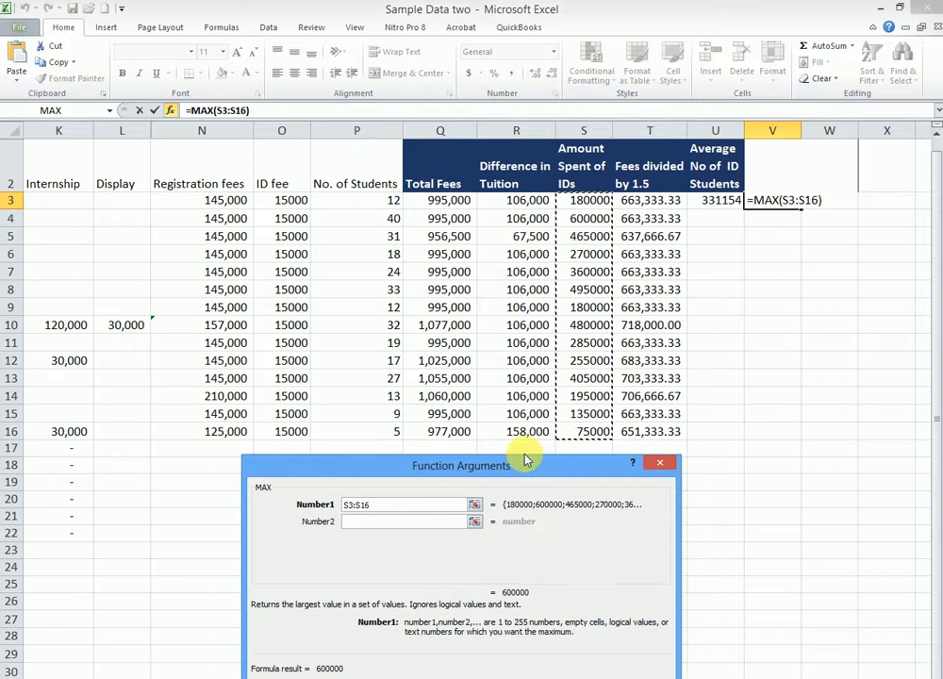
left_click_drag(526, 460, 461, 384)
left_click(486, 604)
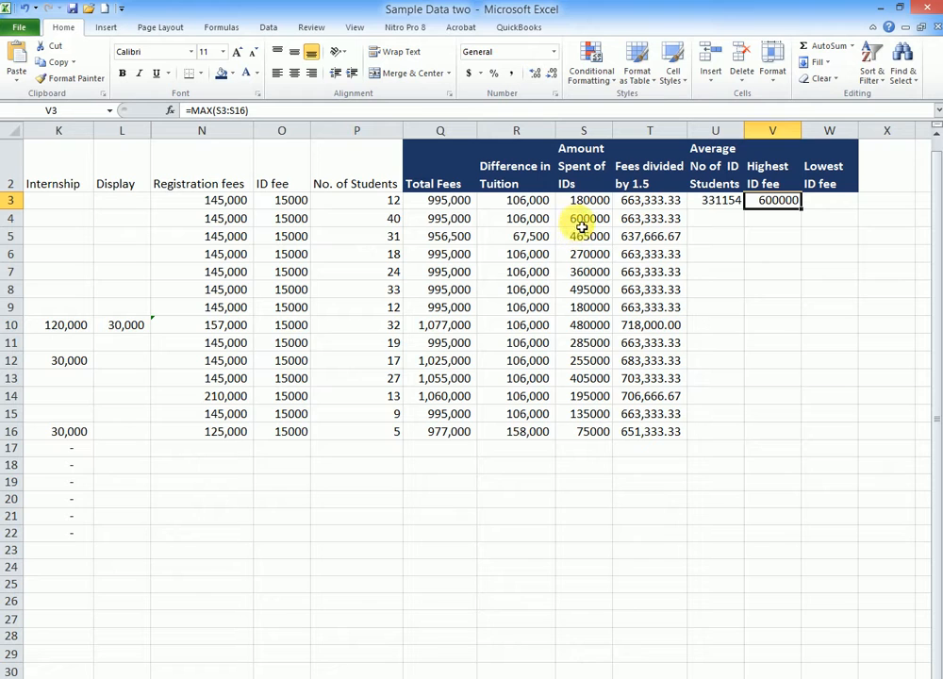
Search the Insert Function dialog for MIN and choose it for W3
left_click(822, 206)
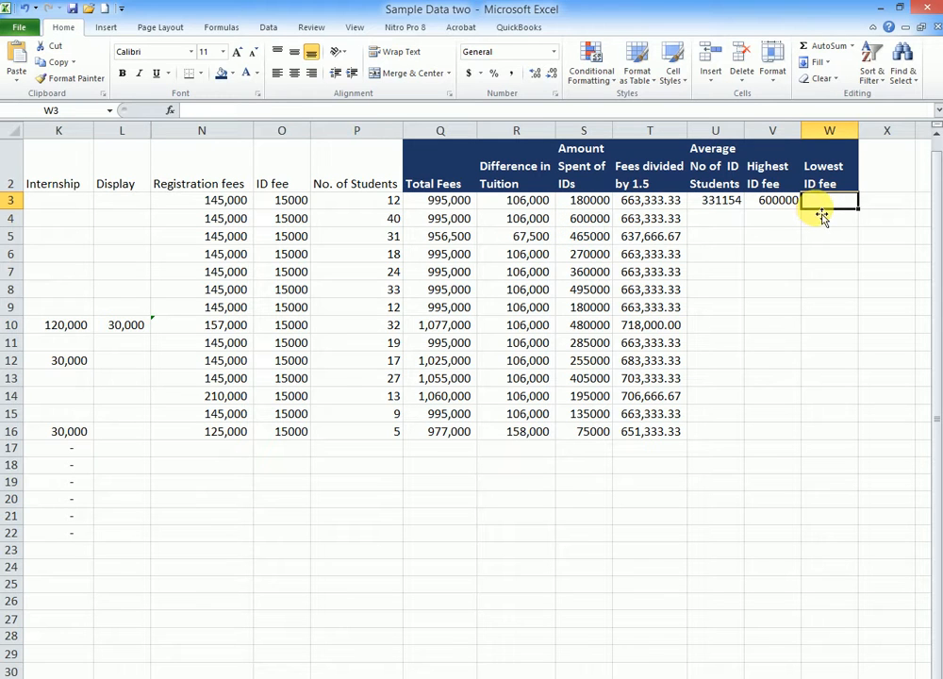
type("=")
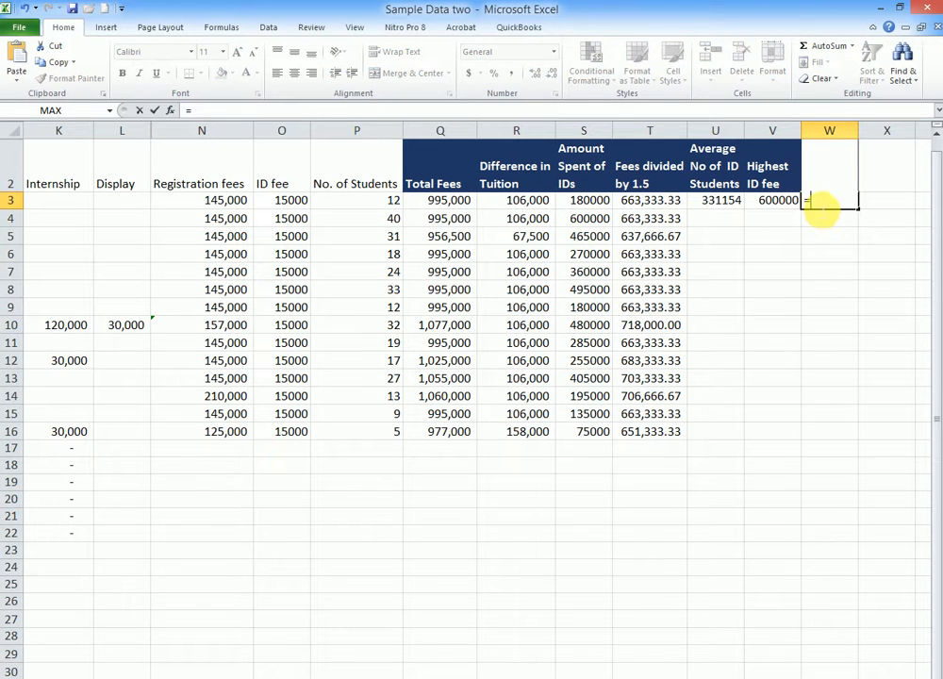
left_click(168, 111)
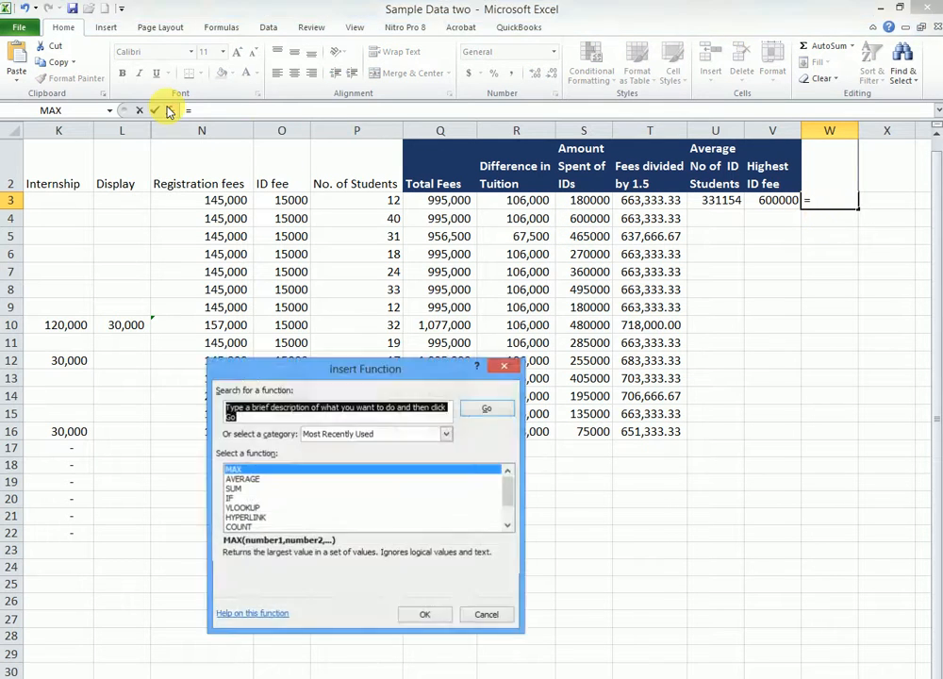
left_click_drag(507, 487, 507, 465)
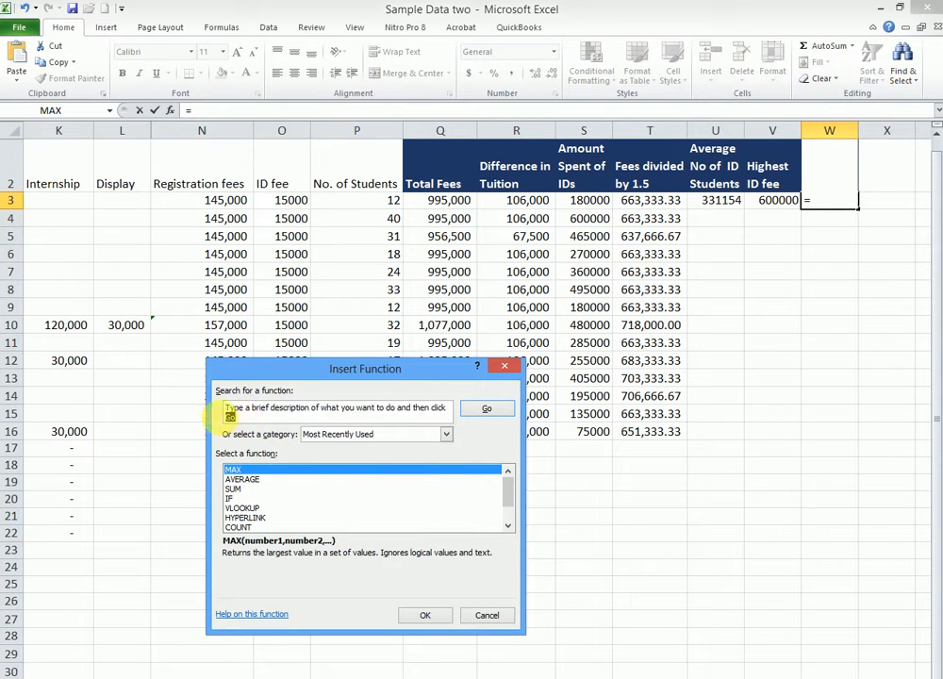
key("BackSpace")
type("min")
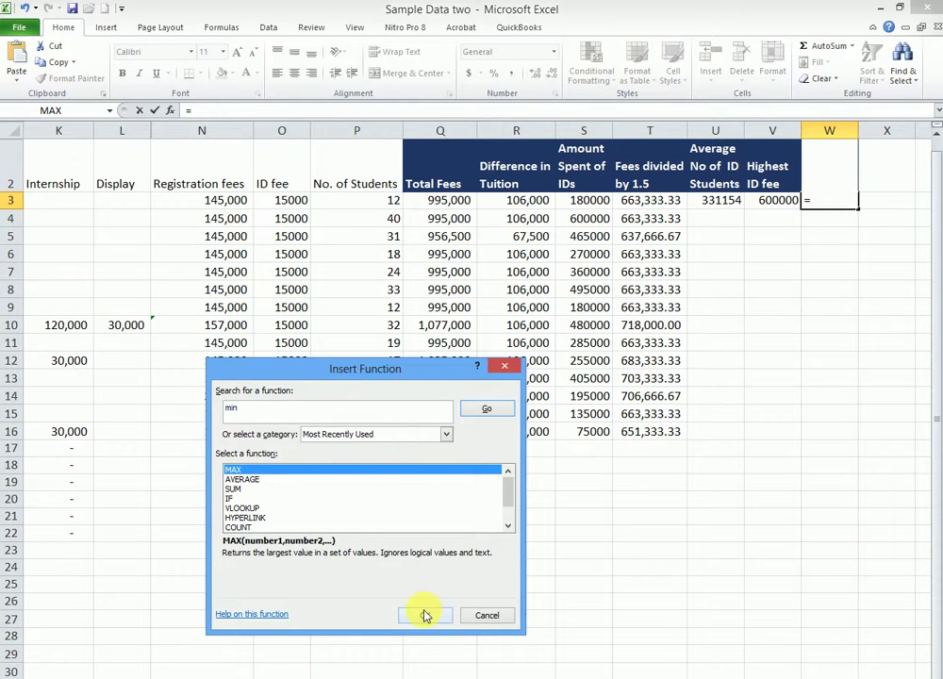
left_click(424, 615)
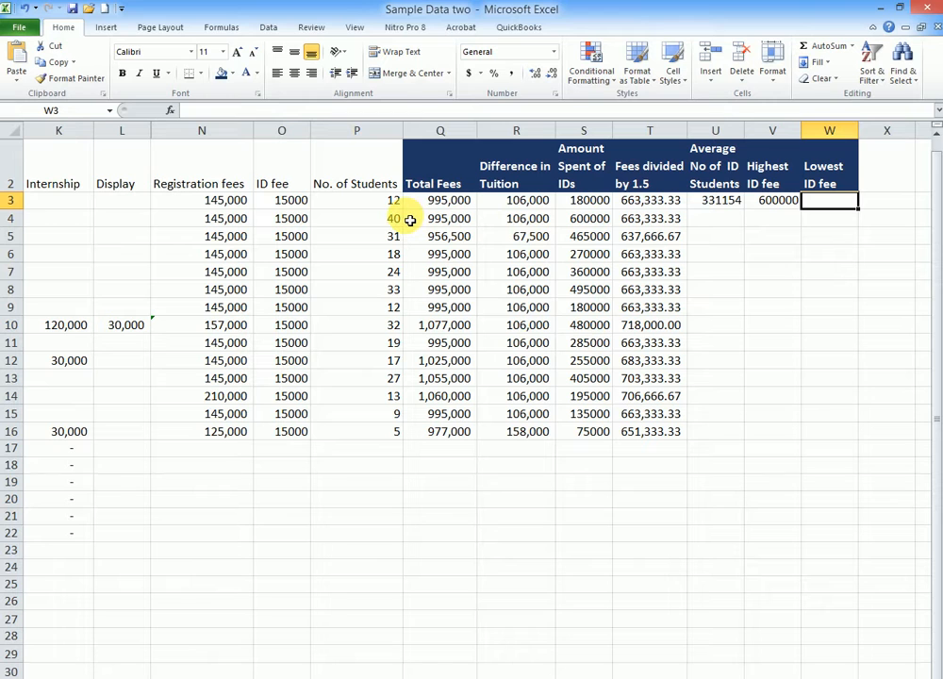
type("=")
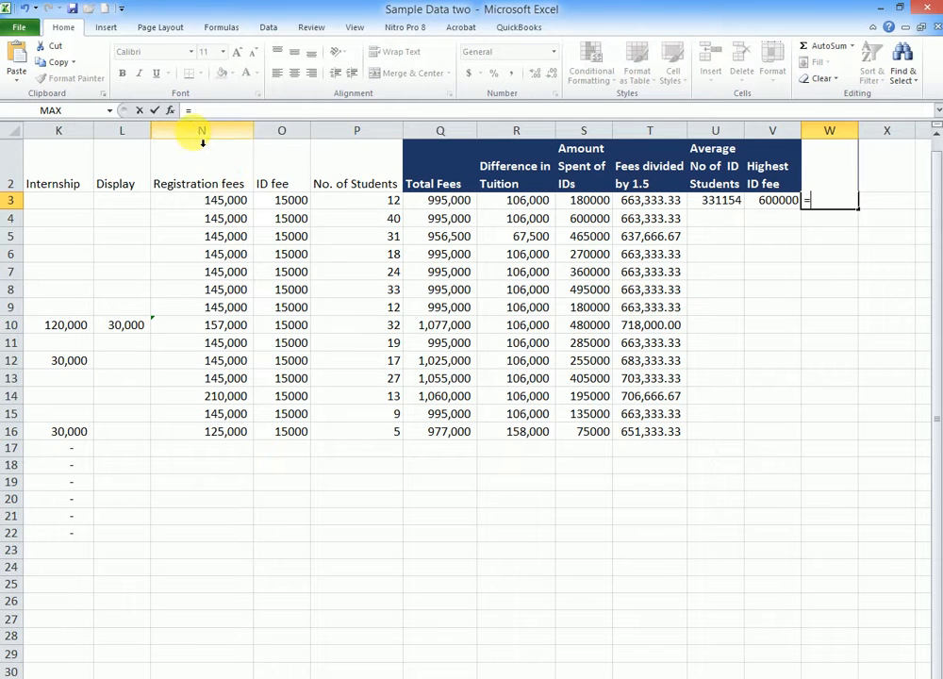
left_click(171, 110)
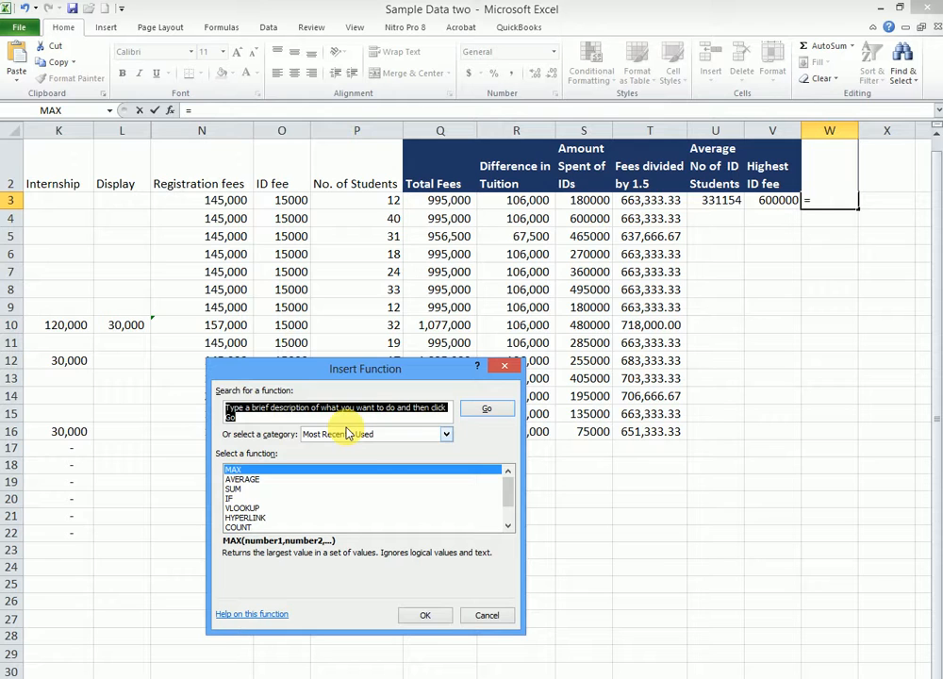
type("min")
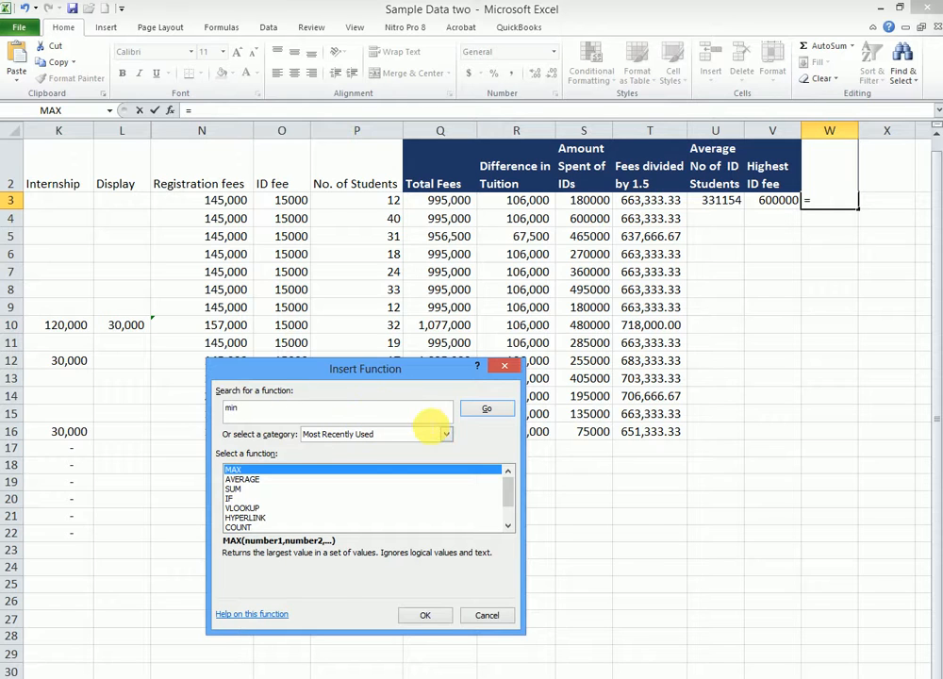
left_click(446, 434)
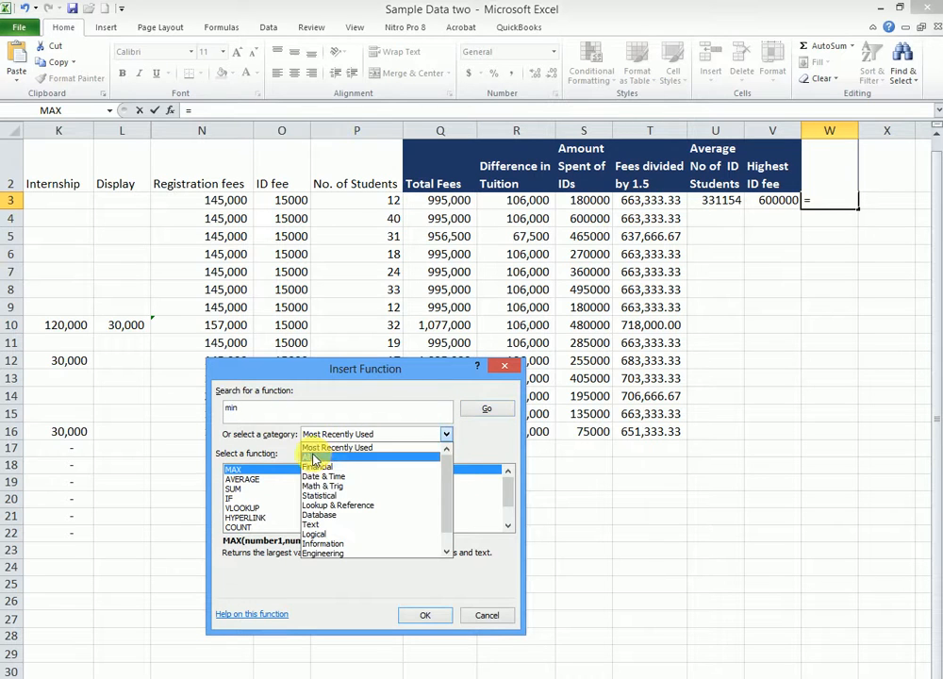
left_click(313, 457)
left_click(486, 409)
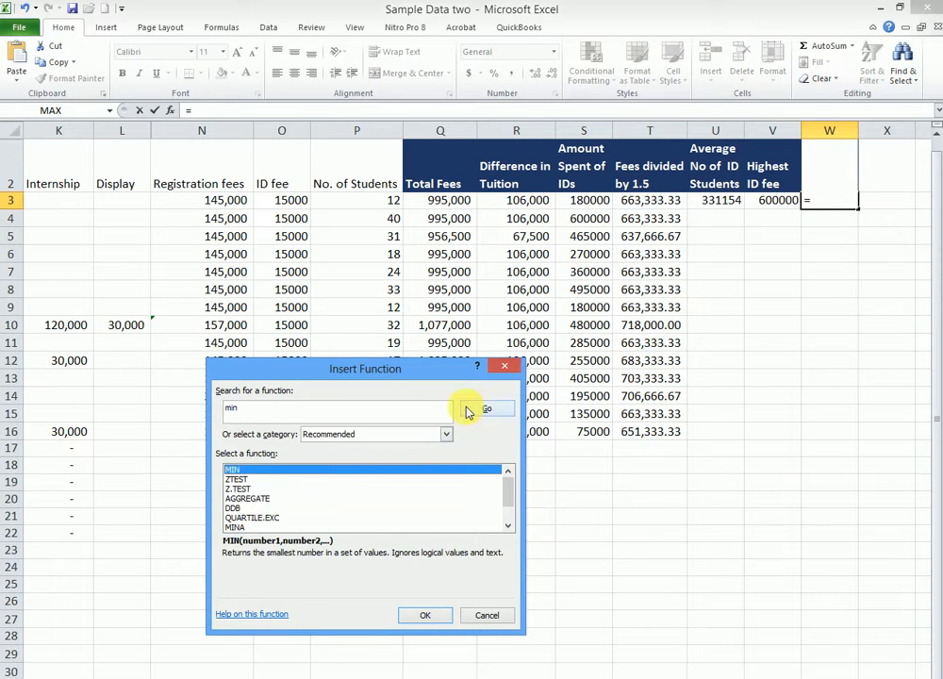
left_click(425, 614)
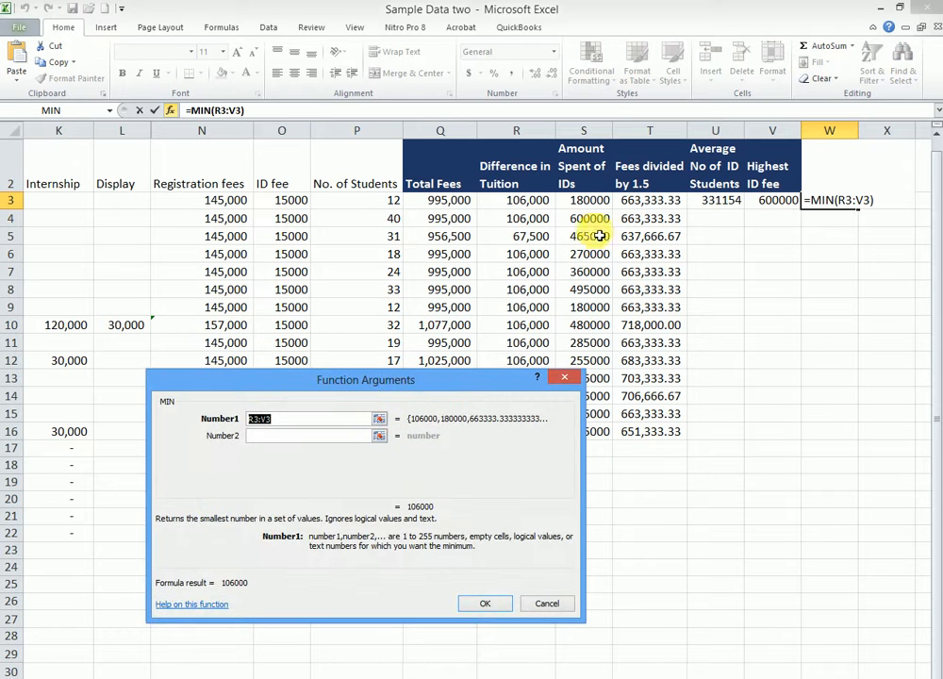
Set the MIN range to S3:S16 so W3 shows the lowest ID fee, 75000
left_click_drag(589, 201, 604, 431)
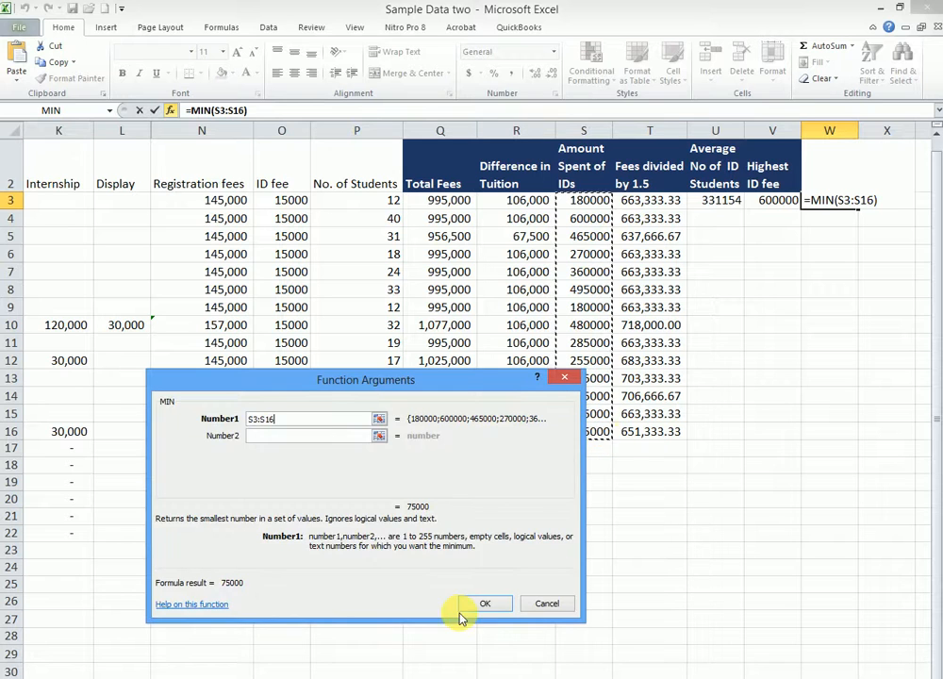
left_click(484, 603)
type("Lowest ID fee")
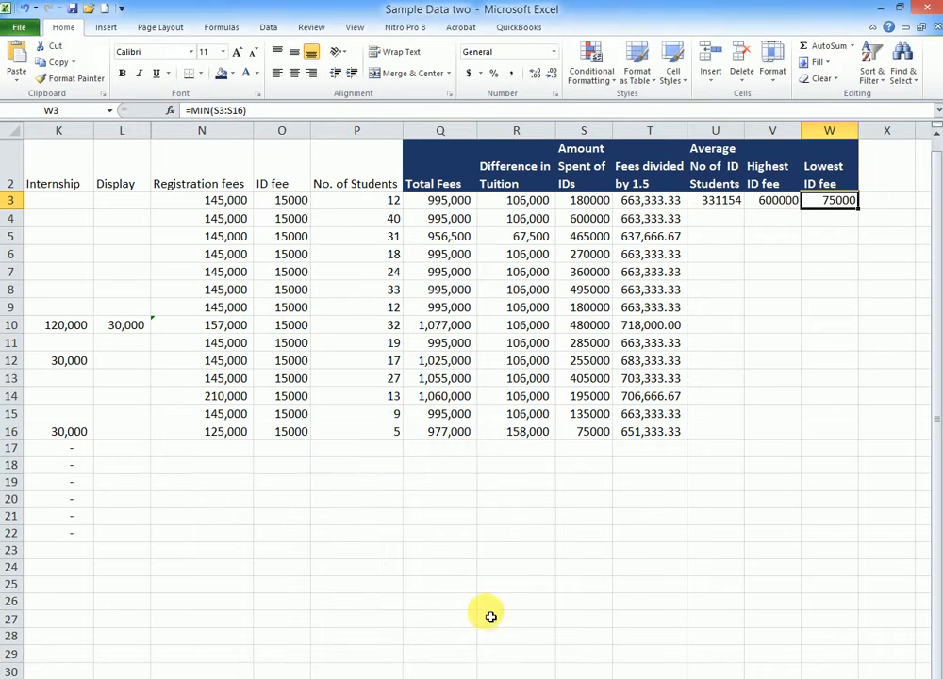
left_click(595, 435)
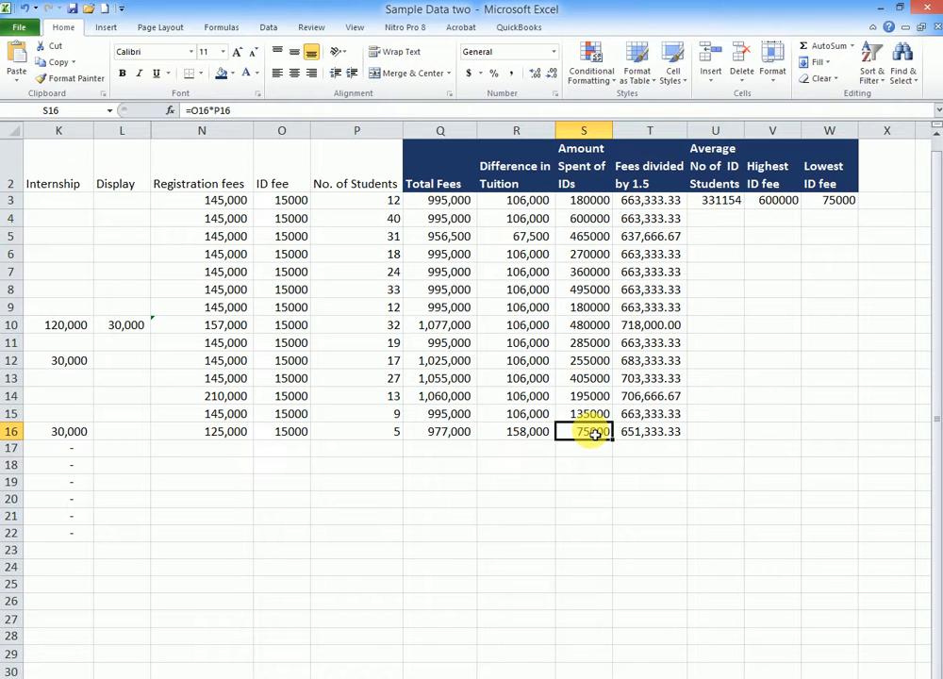
left_click(722, 202)
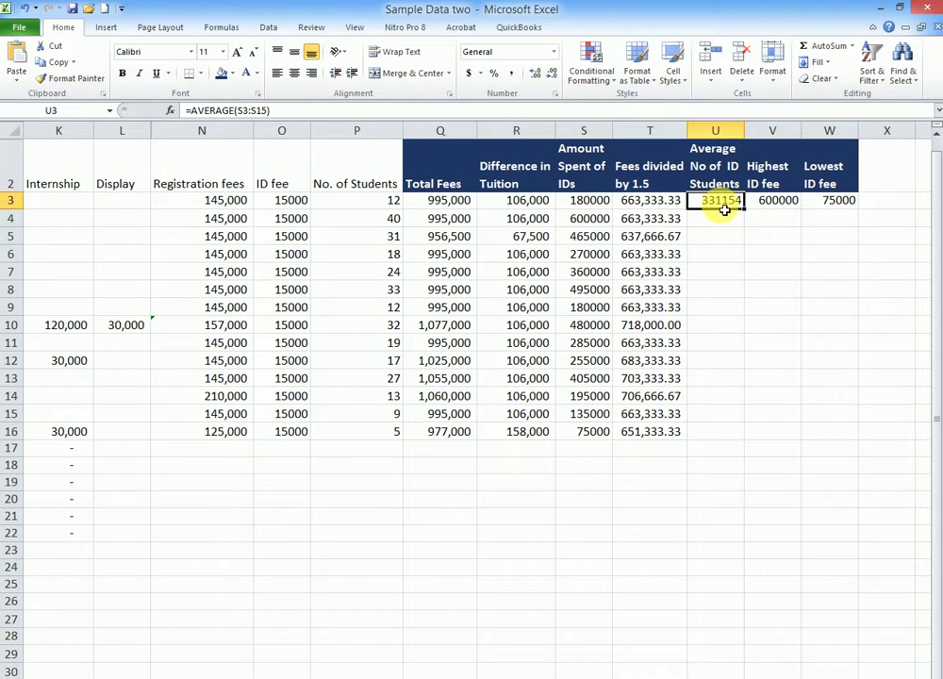
left_click(775, 202)
left_click(847, 201)
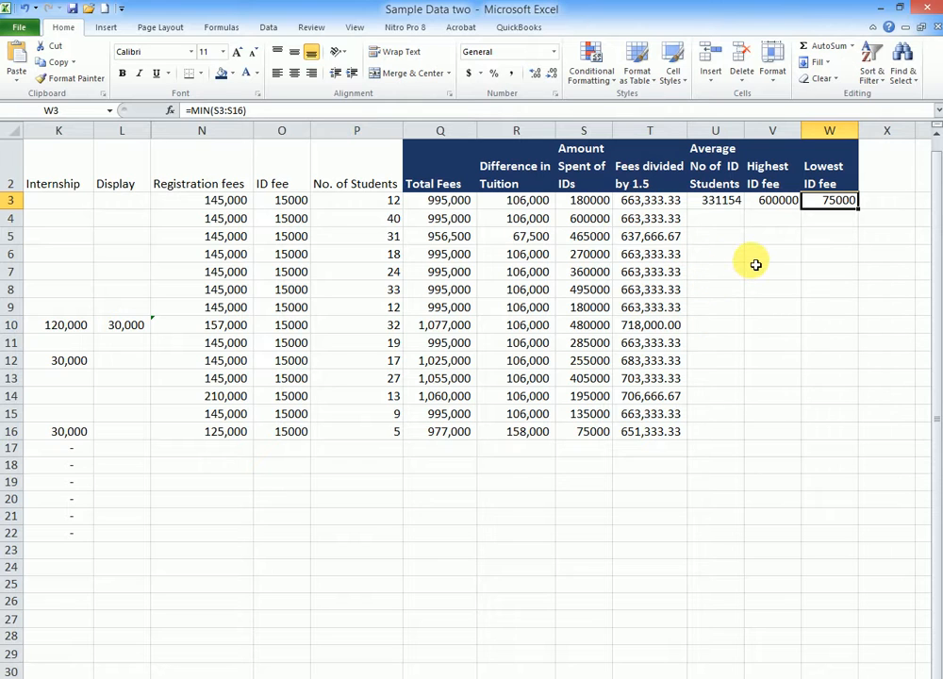
left_click(720, 202)
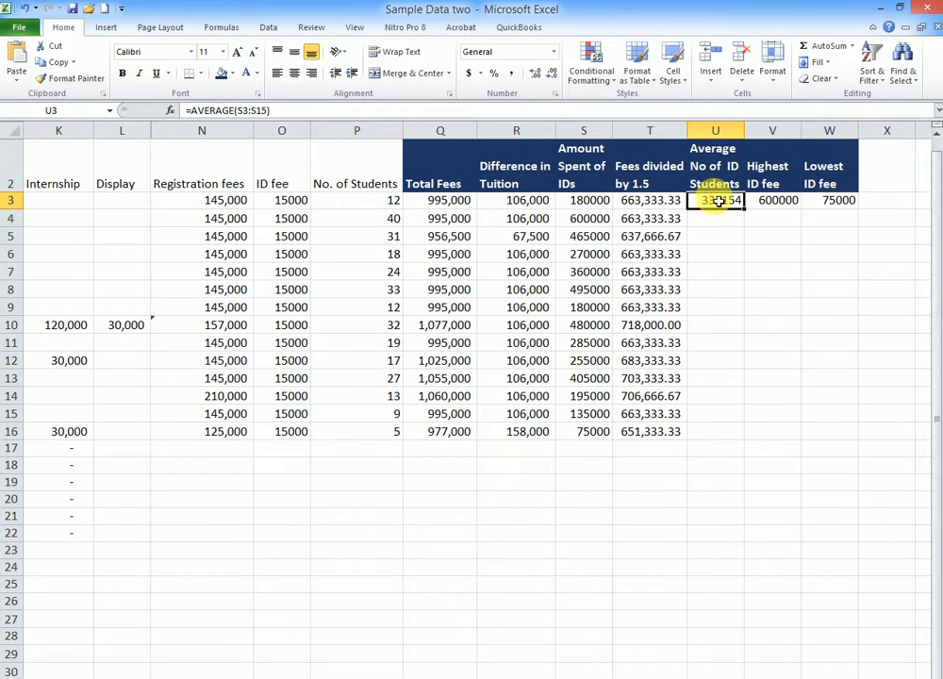
Replace U3 with an AutoSum Average over S3:S16, giving 312857
key("Delete")
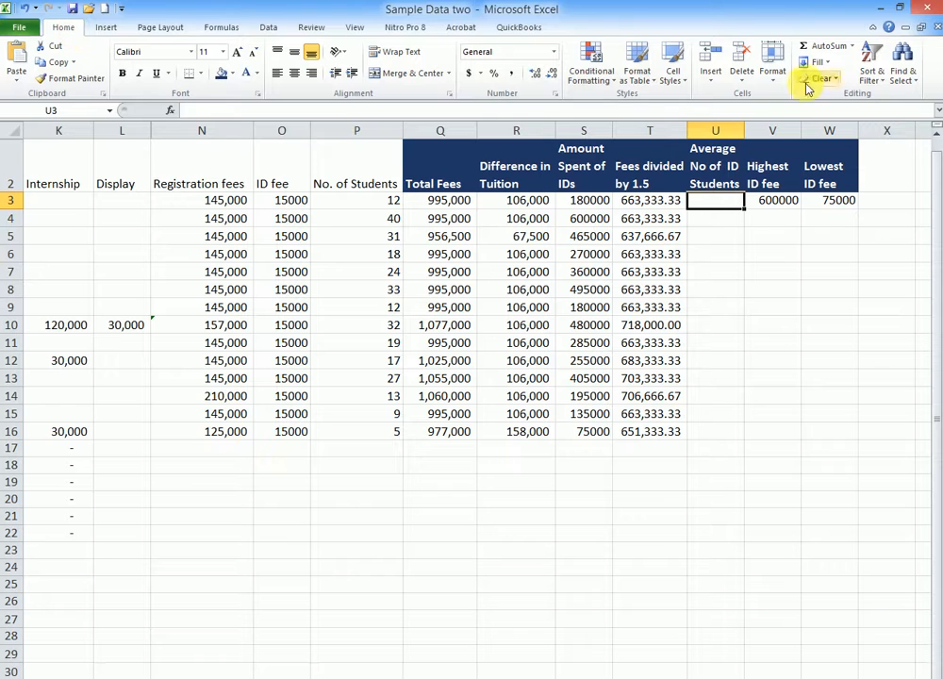
left_click(851, 52)
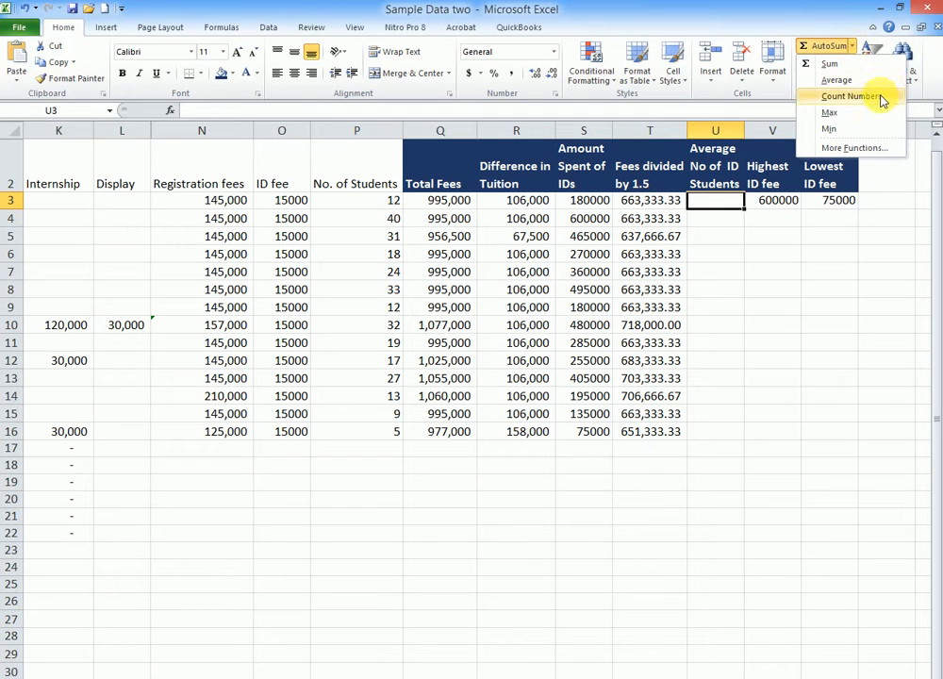
left_click(851, 82)
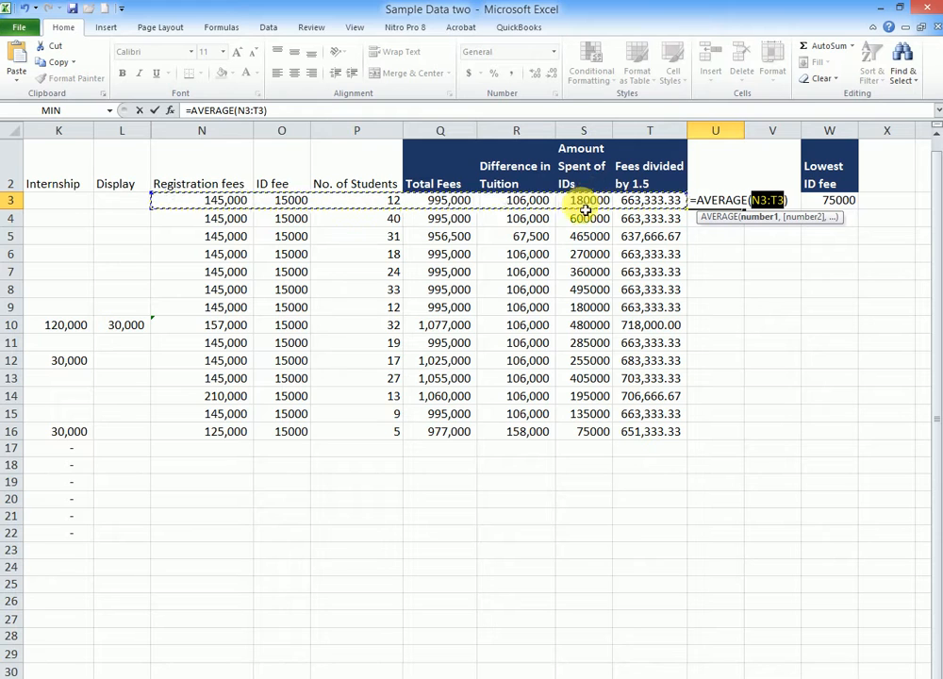
left_click_drag(586, 203, 597, 431)
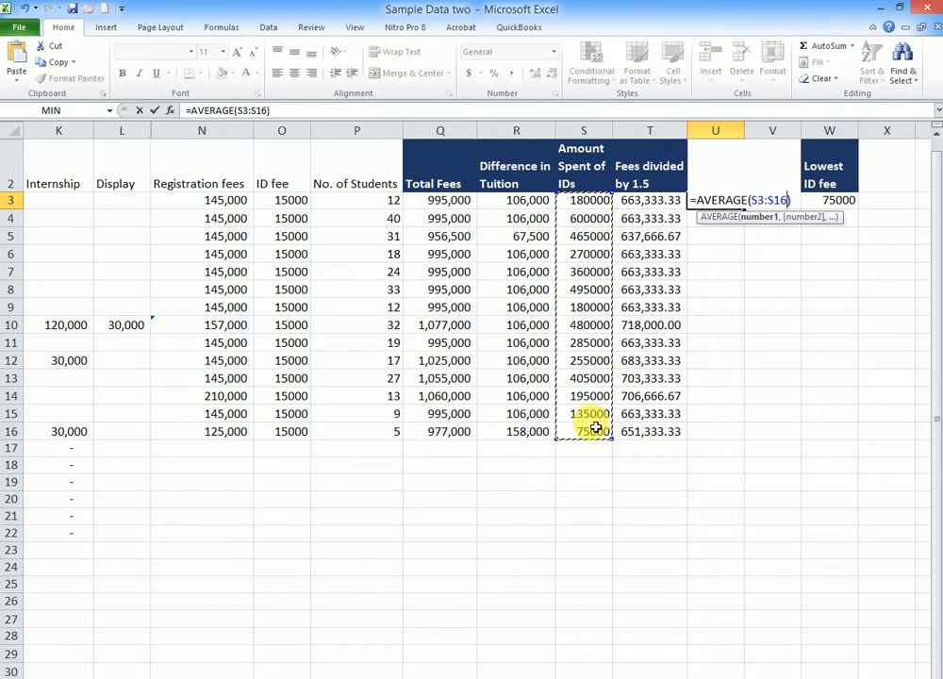
key("Return")
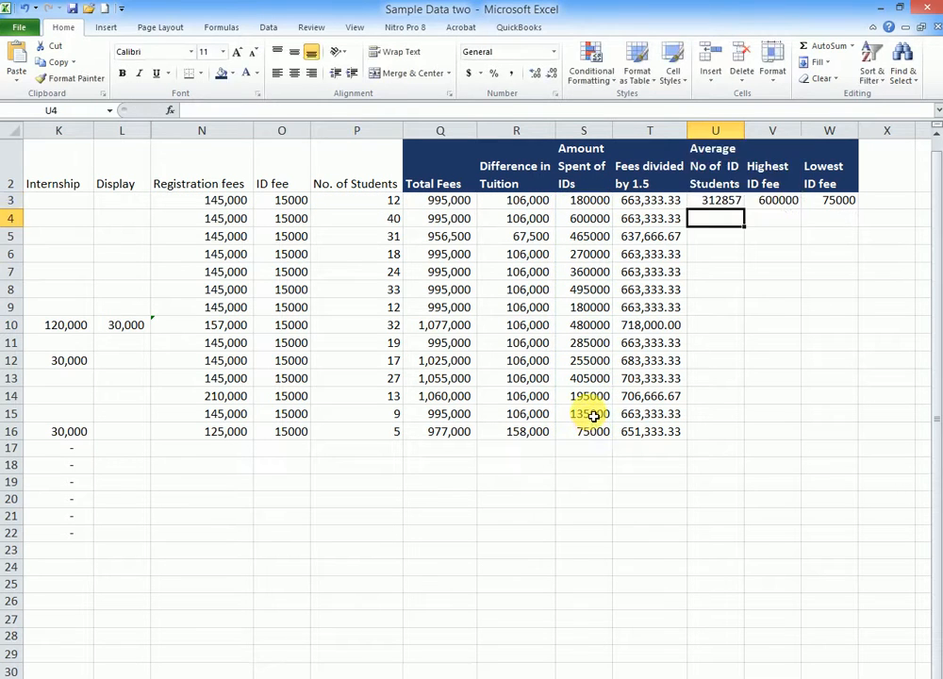
left_click(724, 202)
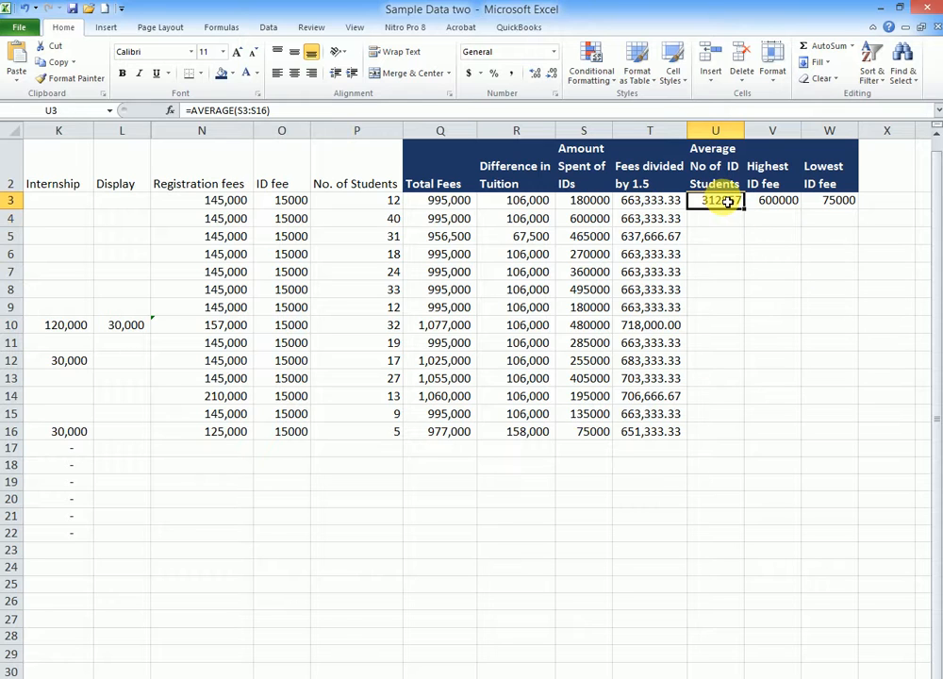
Replace V3 with an AutoSum Max over S3:S16, still showing 600000
left_click(780, 205)
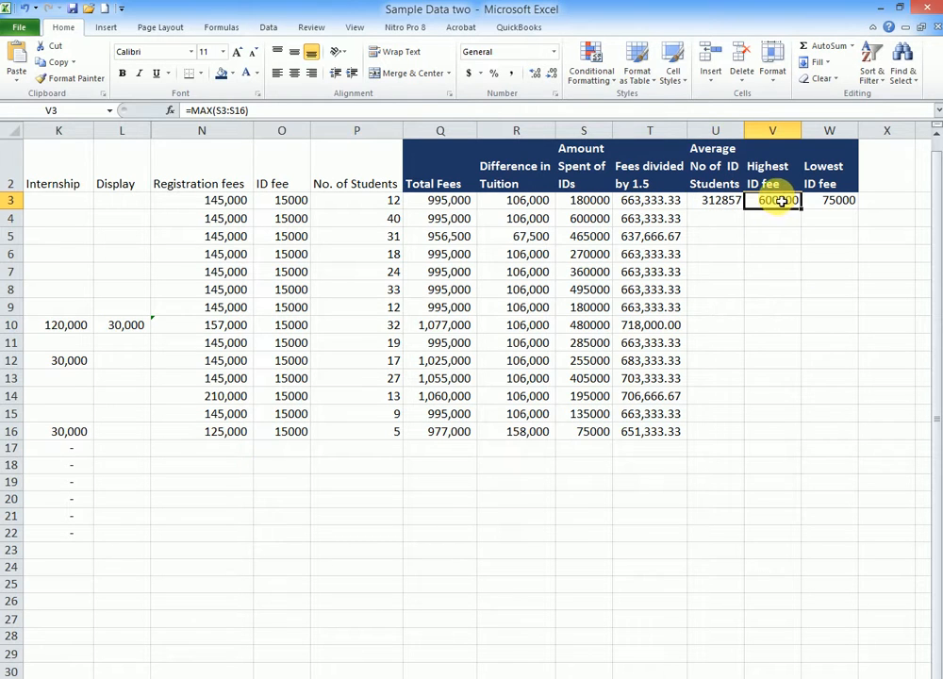
key("Delete")
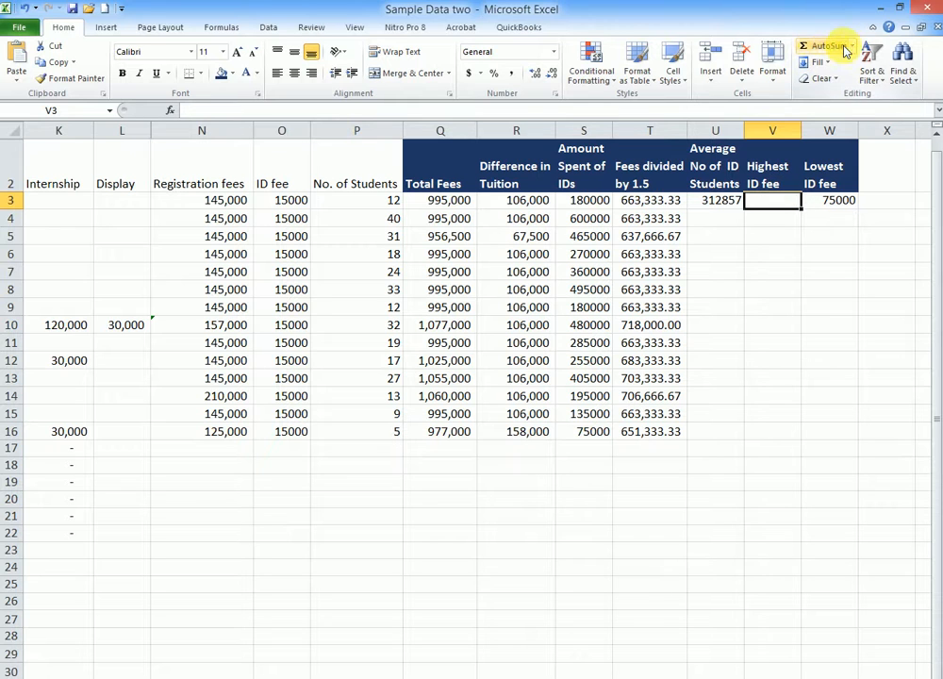
left_click(854, 48)
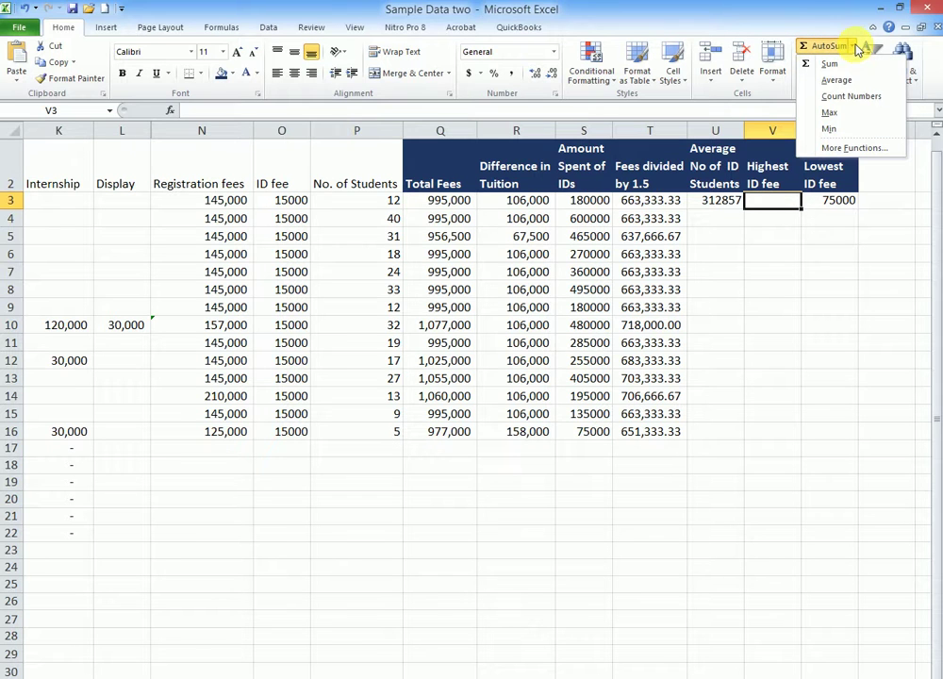
left_click(833, 115)
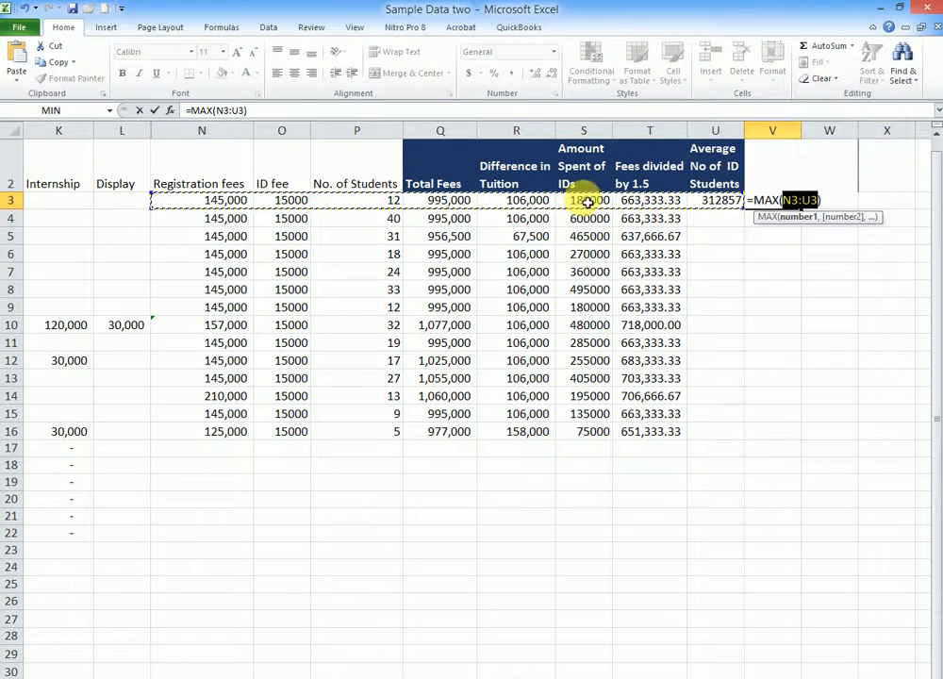
left_click_drag(591, 201, 577, 430)
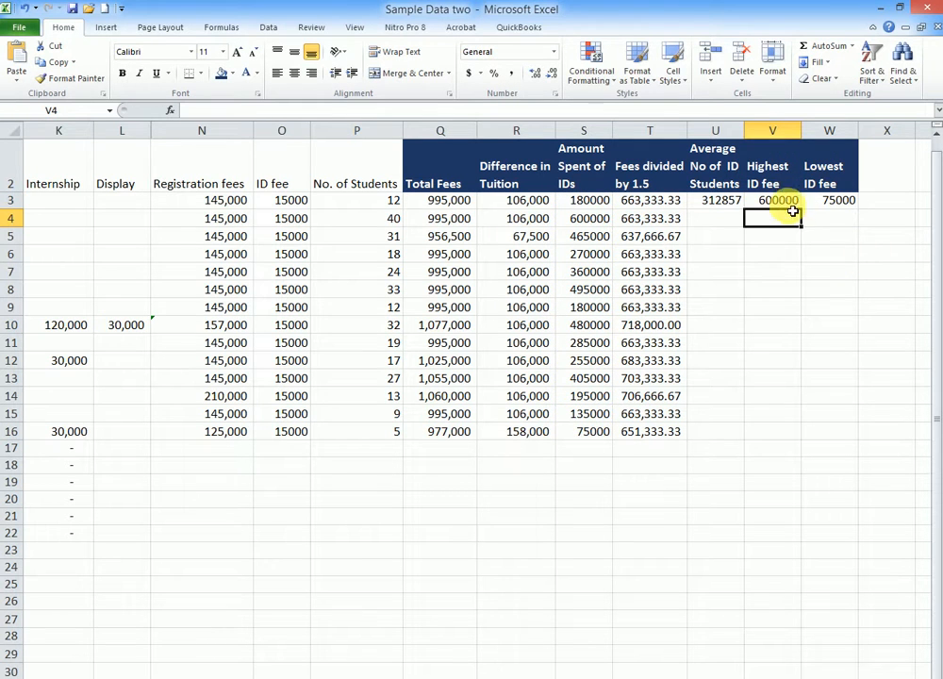
left_click(778, 201)
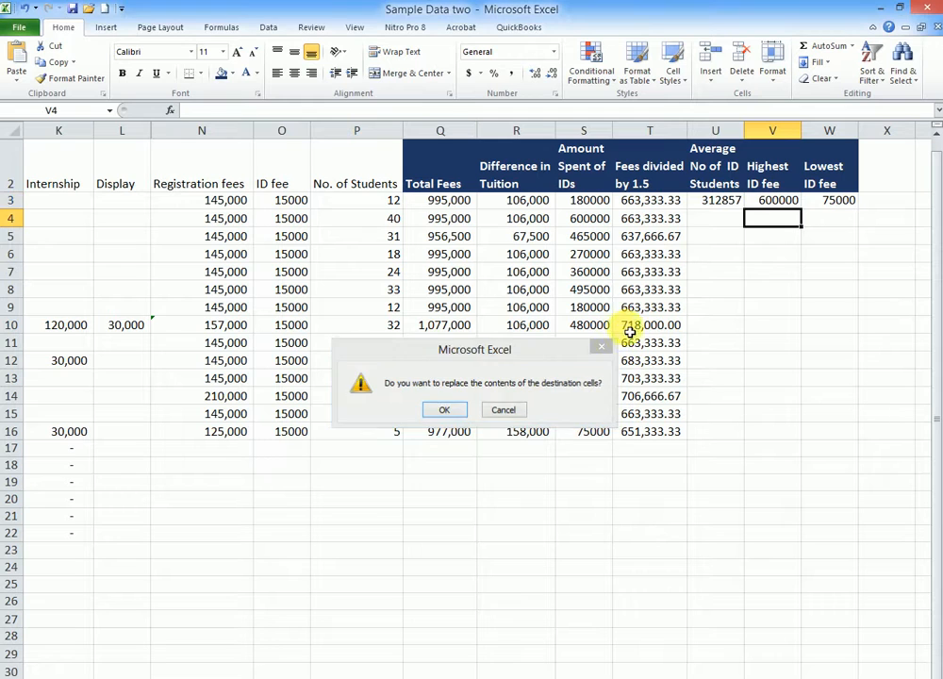
left_click(774, 201)
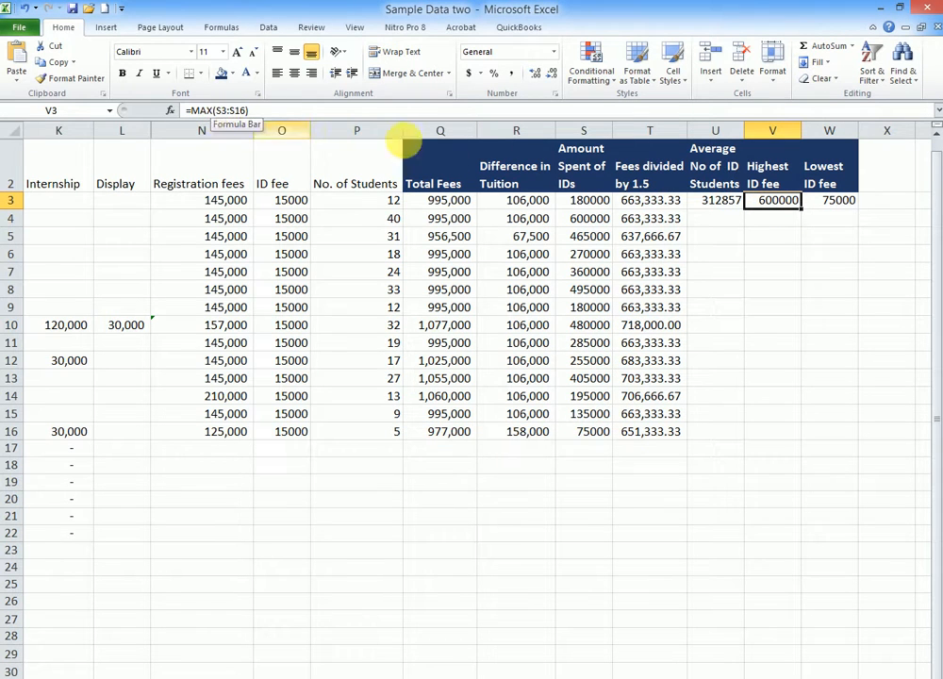
left_click(850, 205)
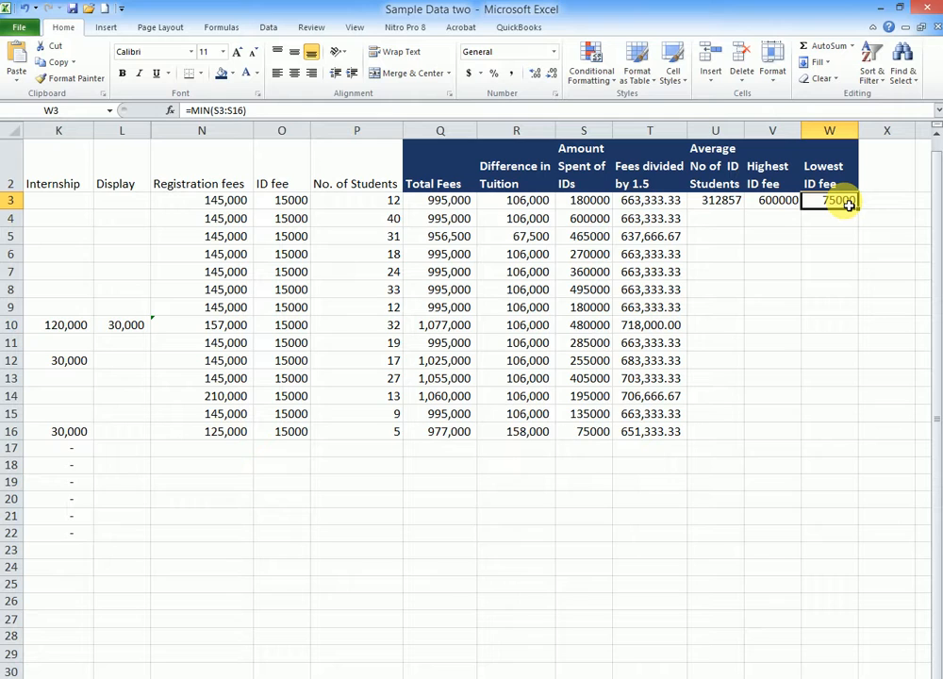